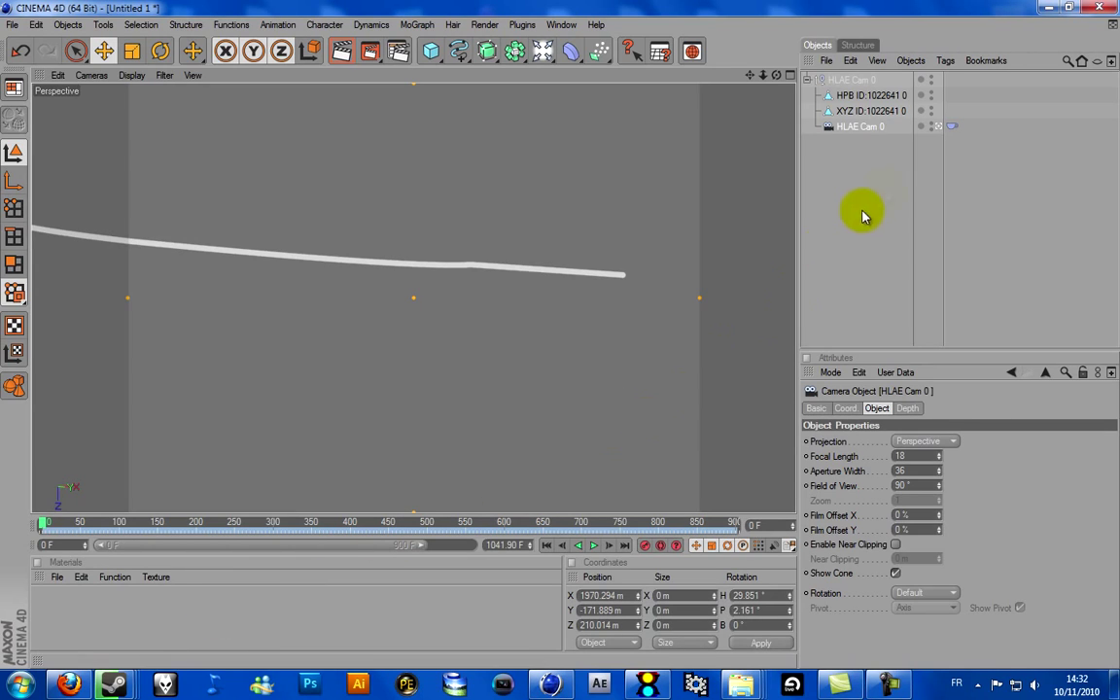
Delete the HPB and XYZ path objects from the Object Manager
click(952, 127)
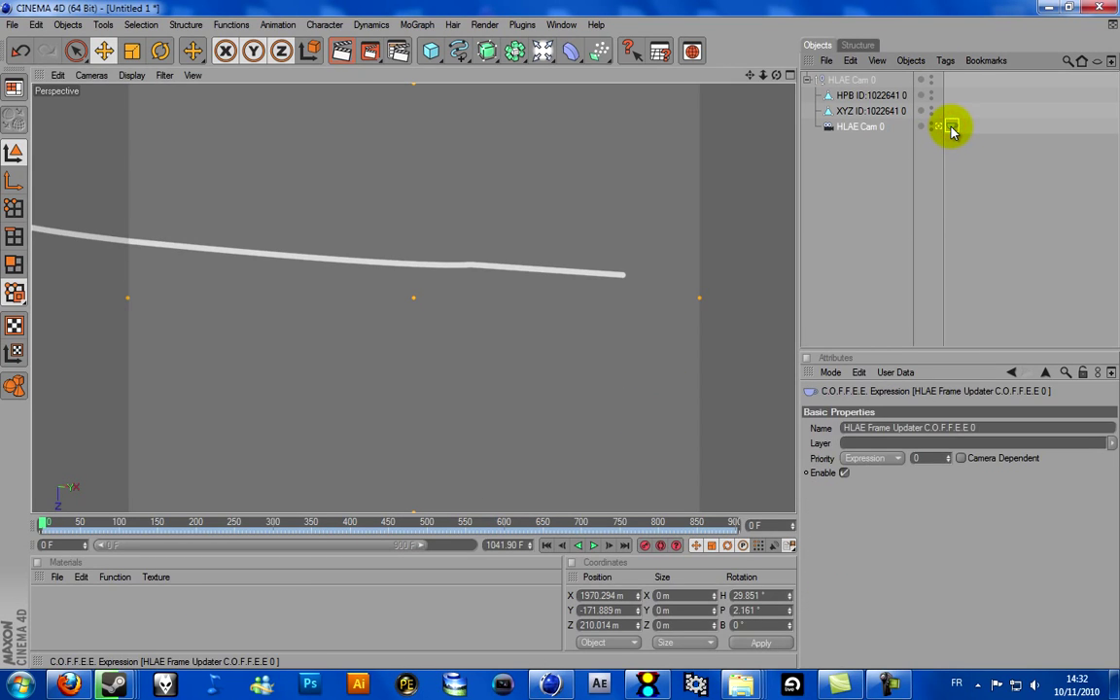
click(950, 130)
click(880, 96)
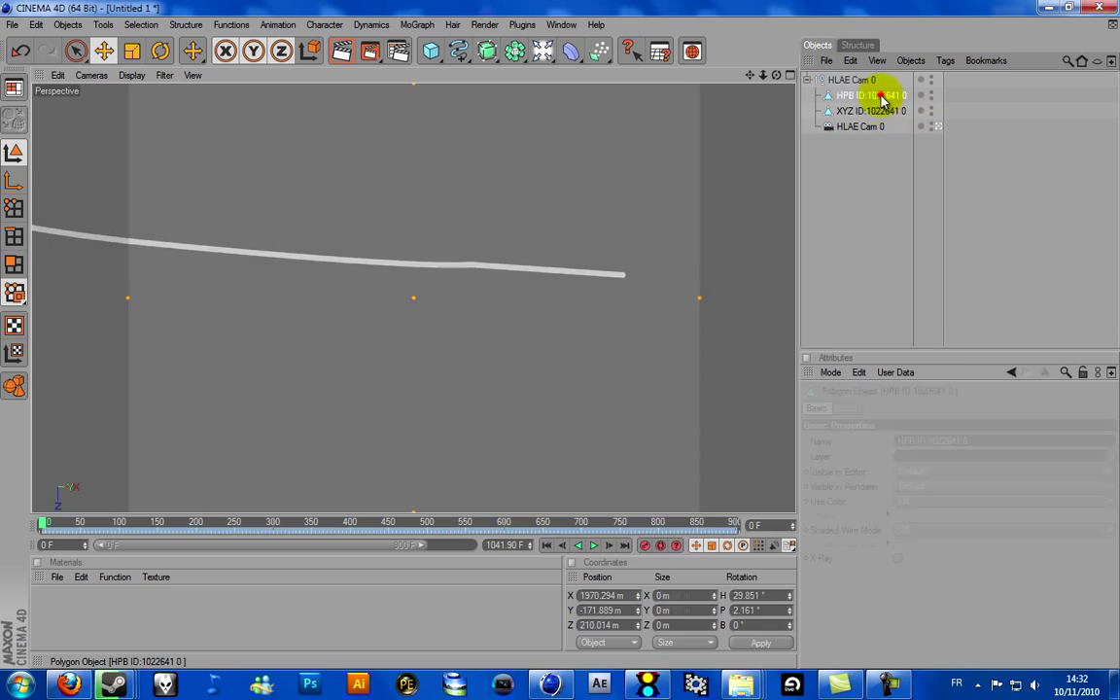
key(Delete)
click(880, 97)
key(Delete)
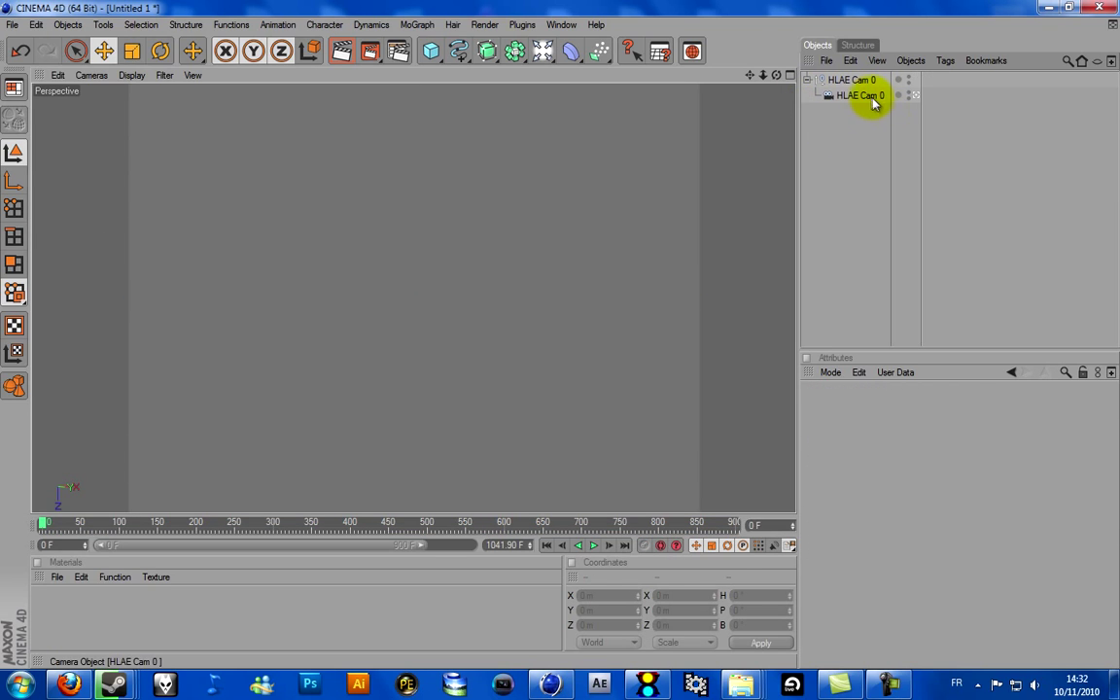
Add a new Camera from the Light/Camera palette and return to the default perspective view
click(866, 97)
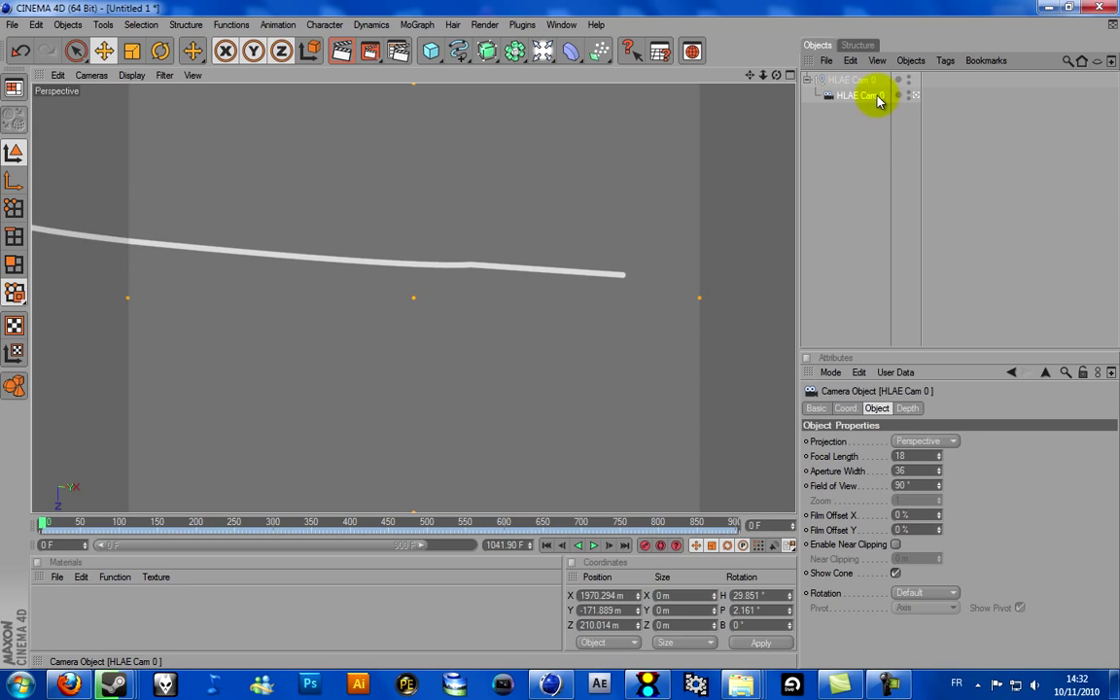
click(545, 56)
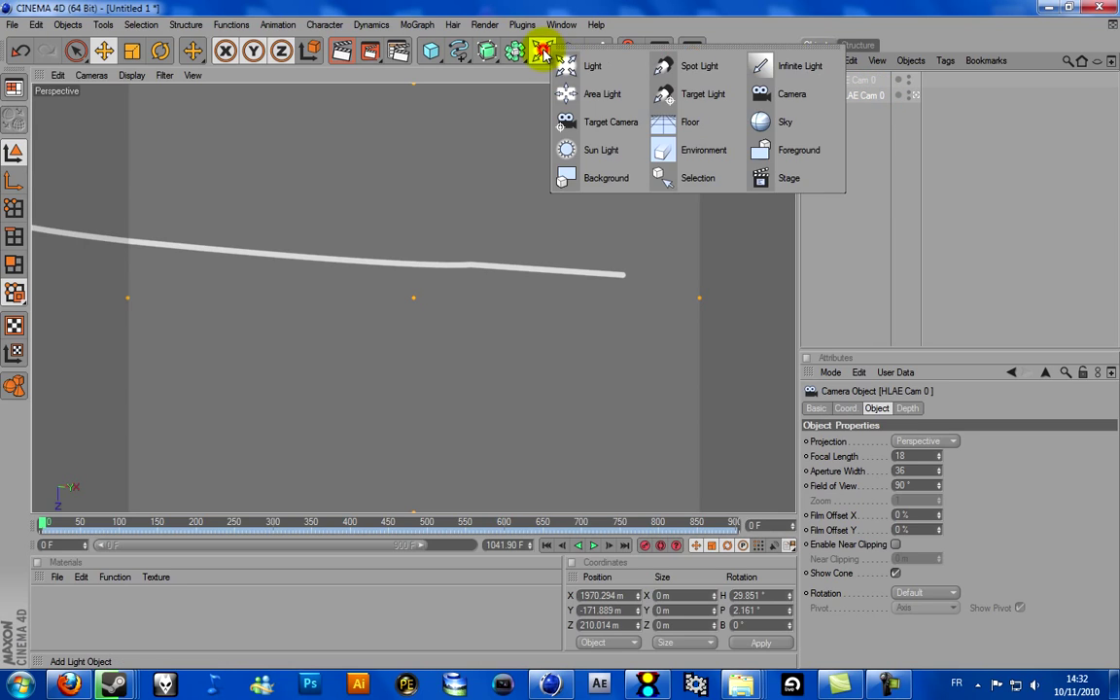
click(784, 98)
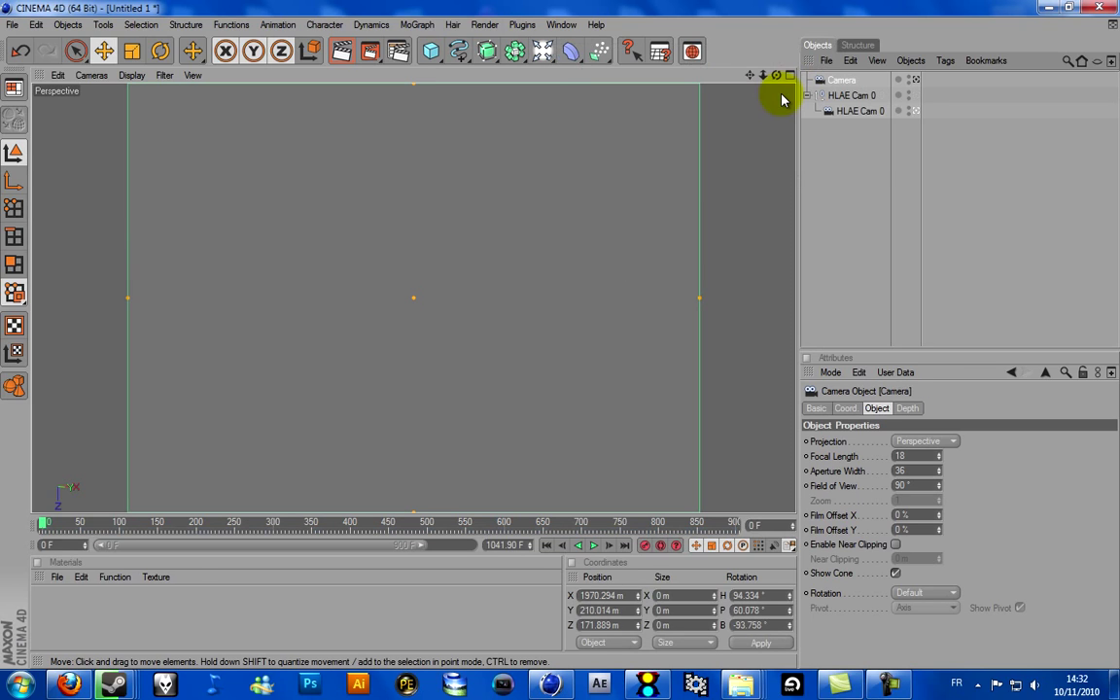
click(914, 111)
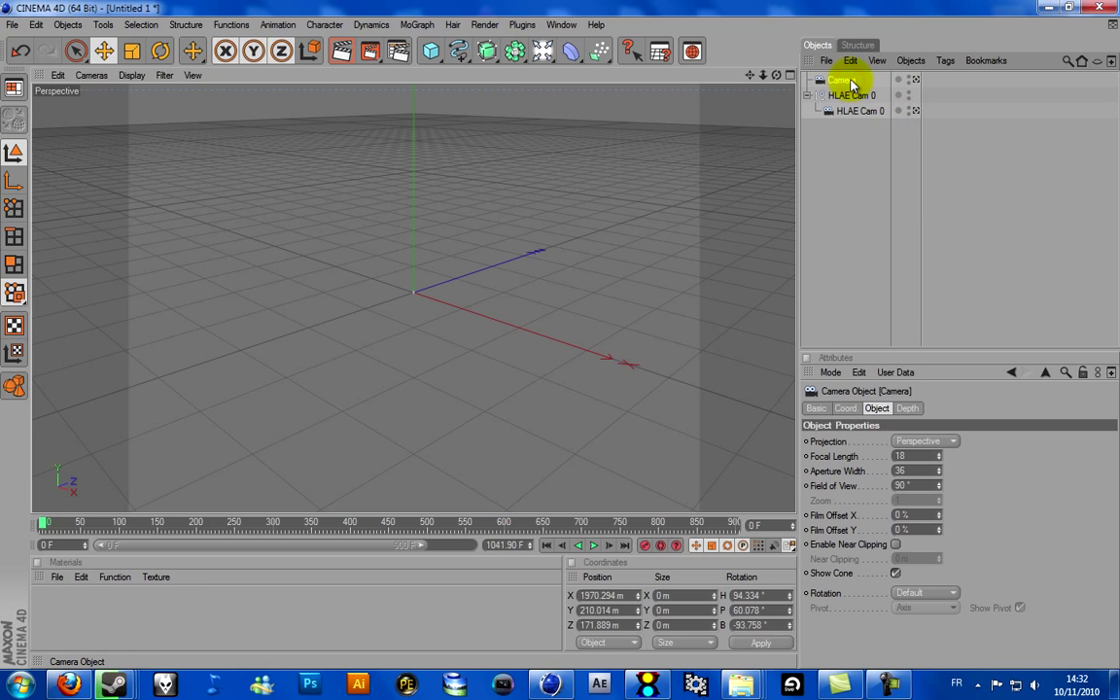
Add an XPresso tag to the Camera and place HLAE Cam 0 and Camera nodes in the graph
right_click(844, 86)
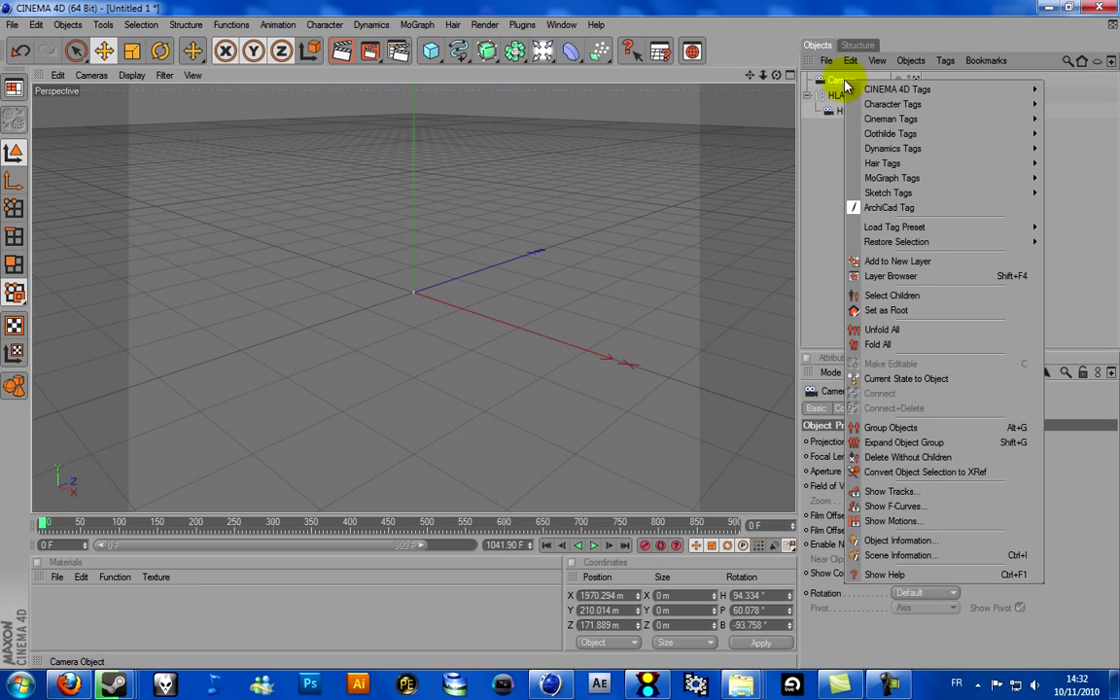
mouse_move(884, 94)
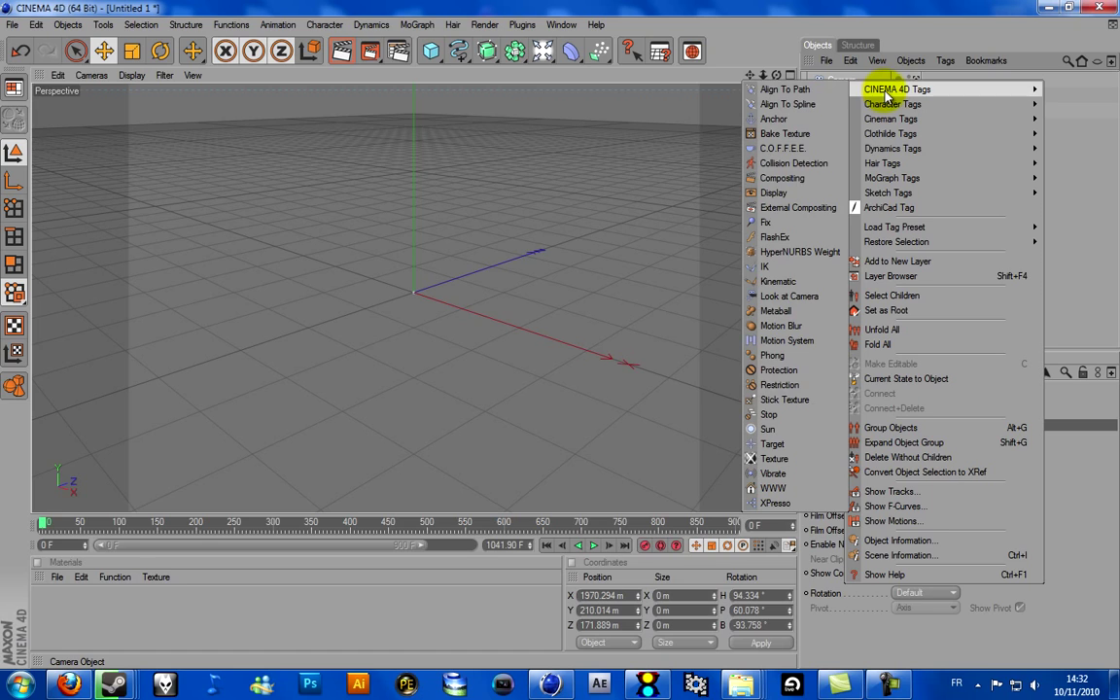
click(776, 503)
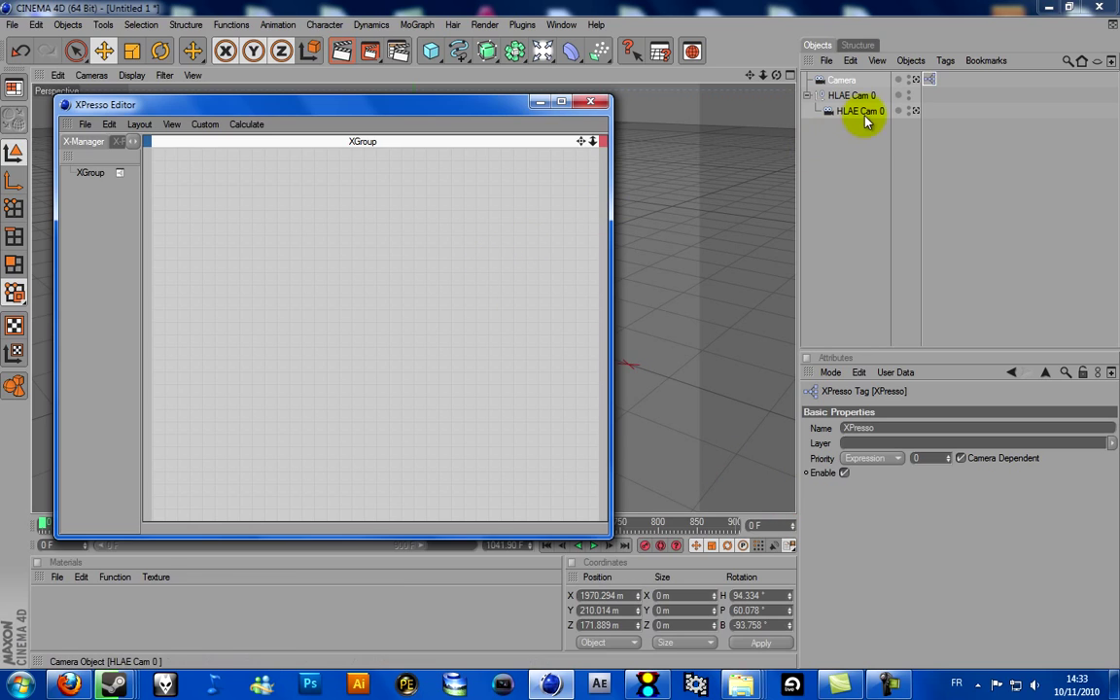
drag(851, 115, 249, 213)
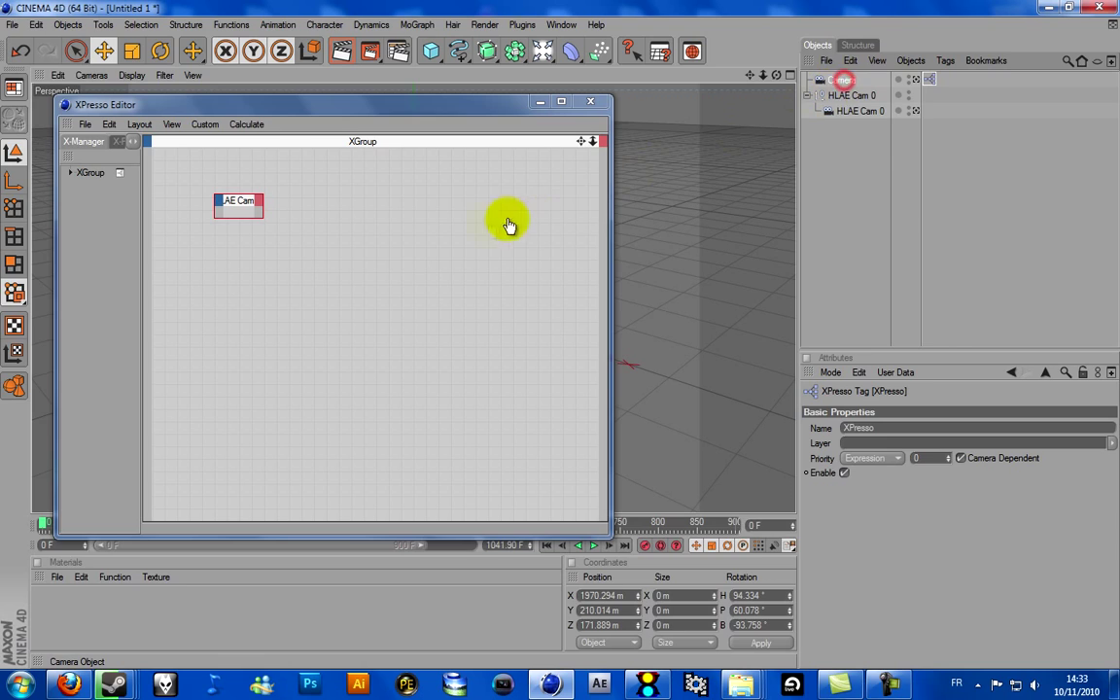
drag(375, 269, 375, 264)
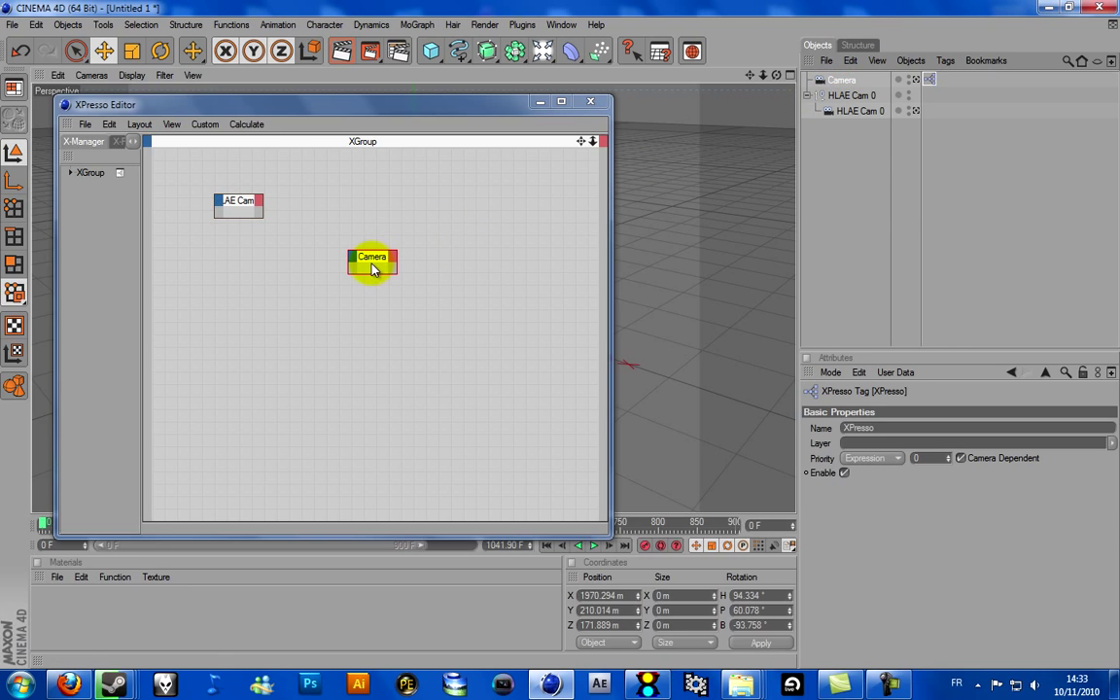
Wire HLAE Cam 0's Global Matrix output into the Camera's Global Matrix input
click(260, 207)
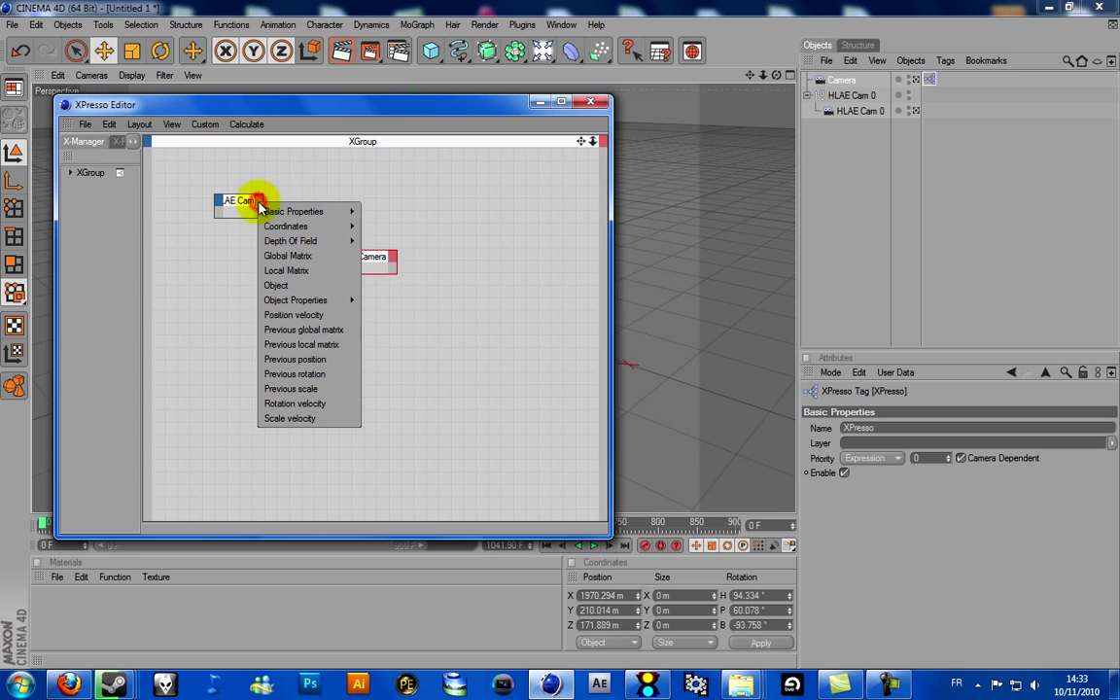
click(280, 259)
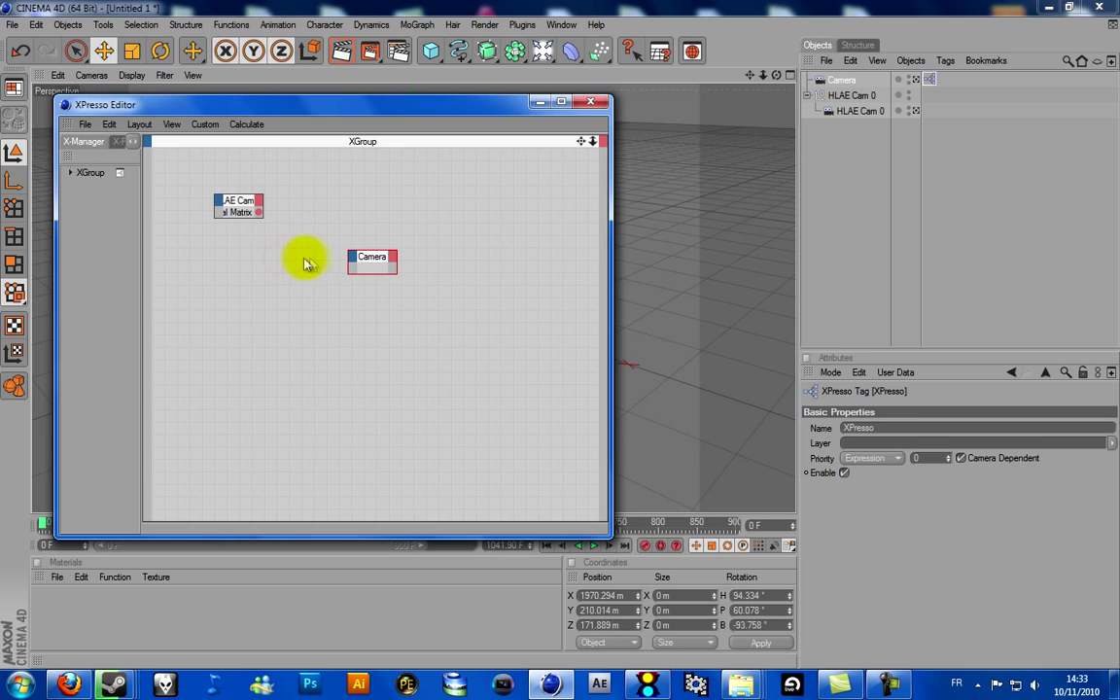
click(352, 263)
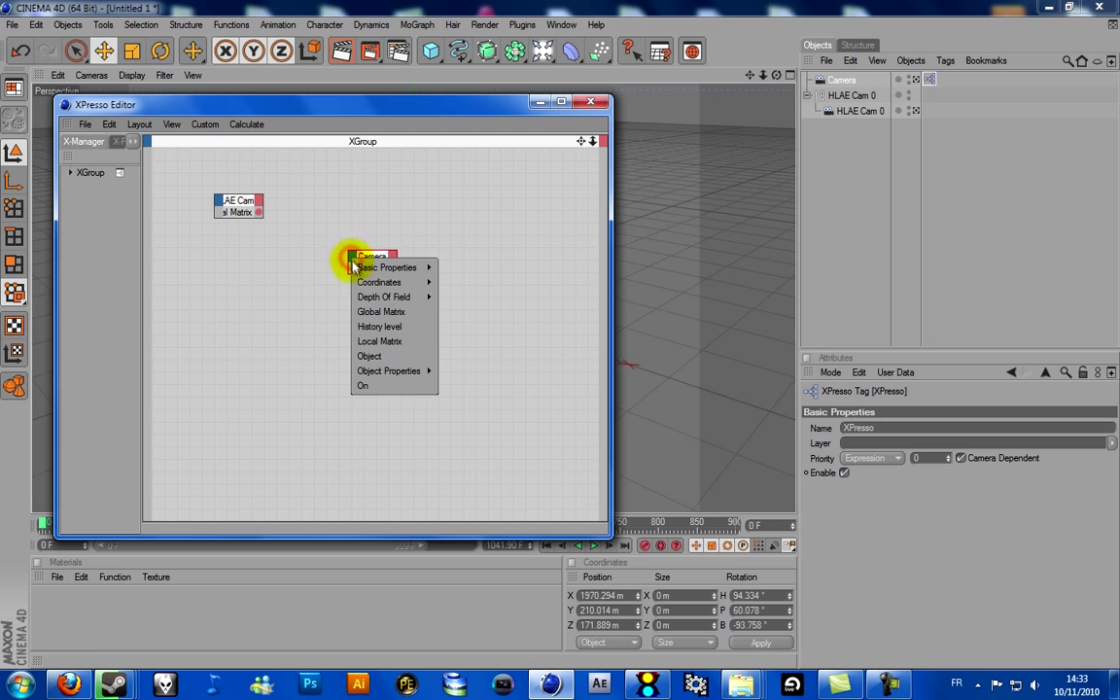
click(373, 311)
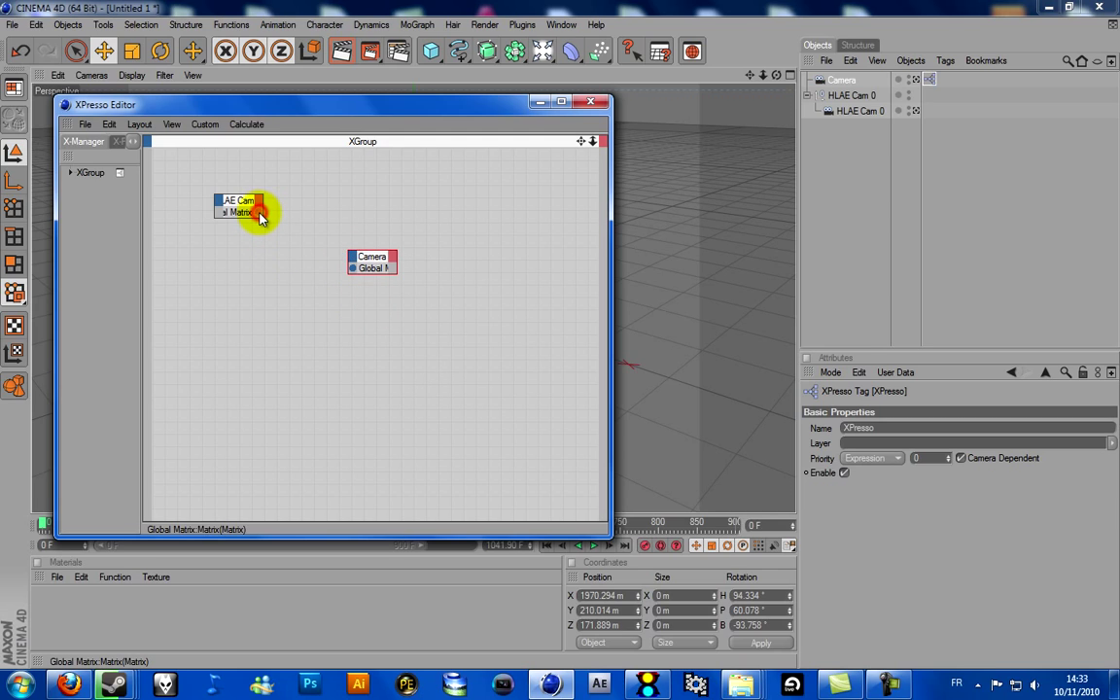
drag(273, 238, 354, 275)
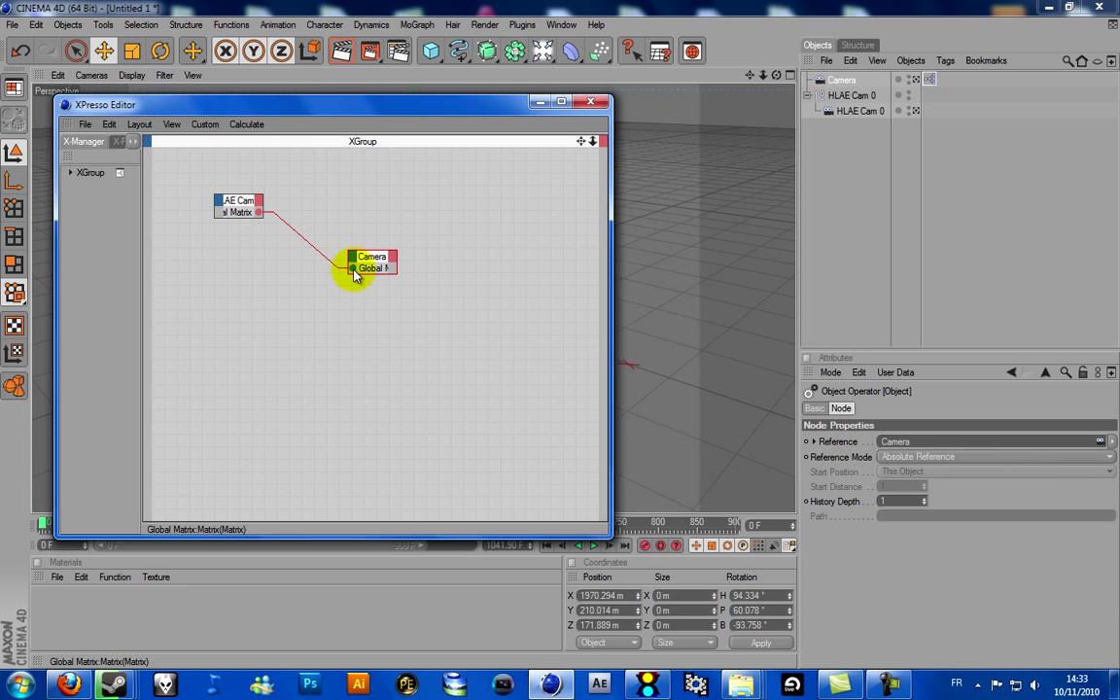
Close the XPresso Editor and switch to the Animation layout
click(590, 103)
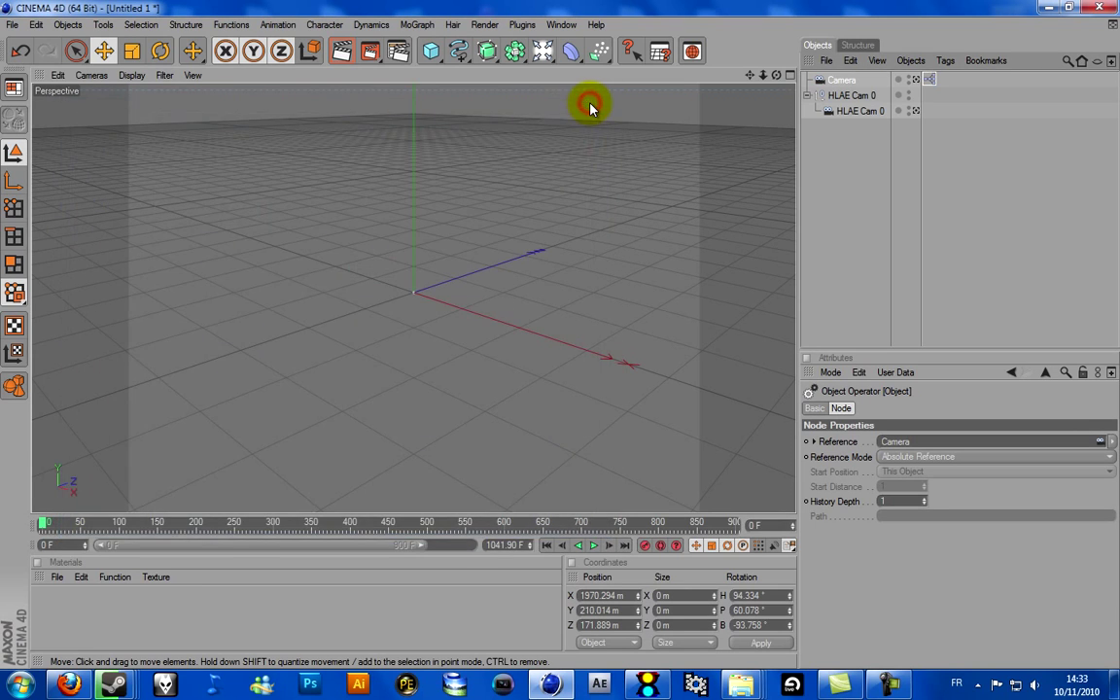
click(562, 26)
mouse_move(571, 53)
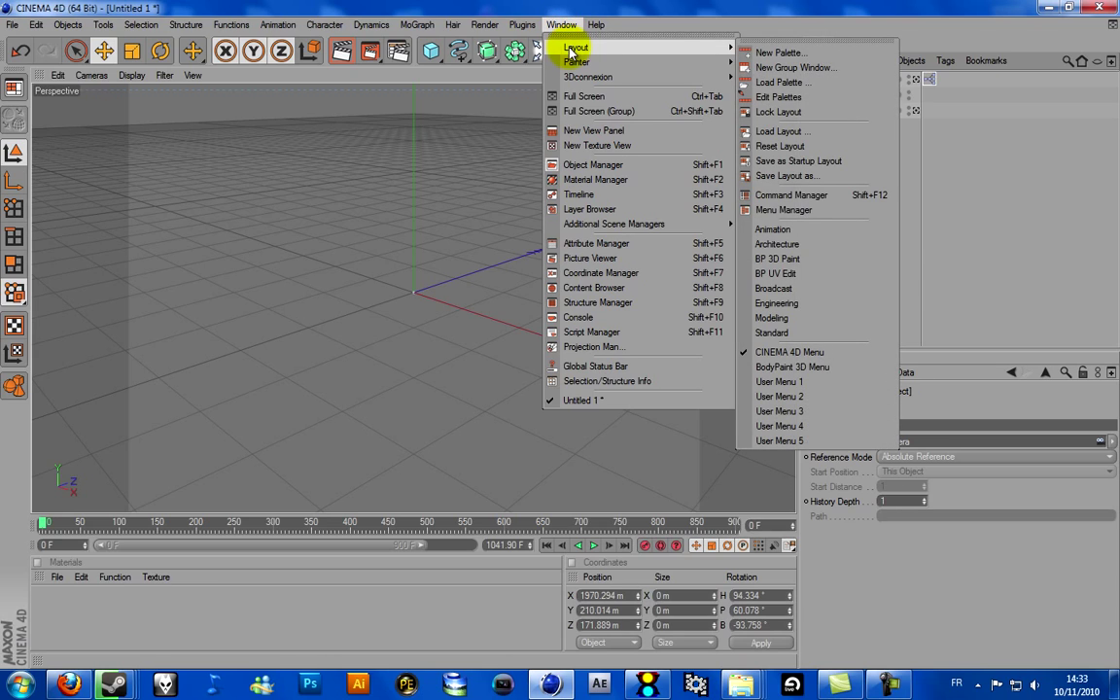
click(786, 231)
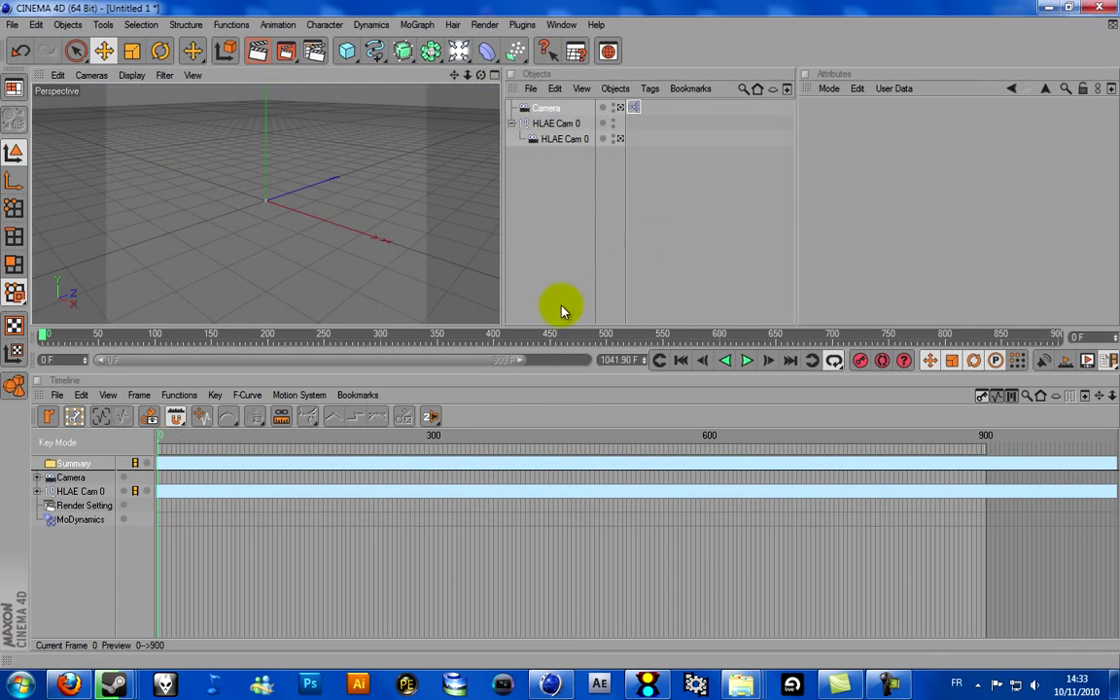
Make the timeline taller and set it to F-Curve Mode
drag(546, 327, 546, 167)
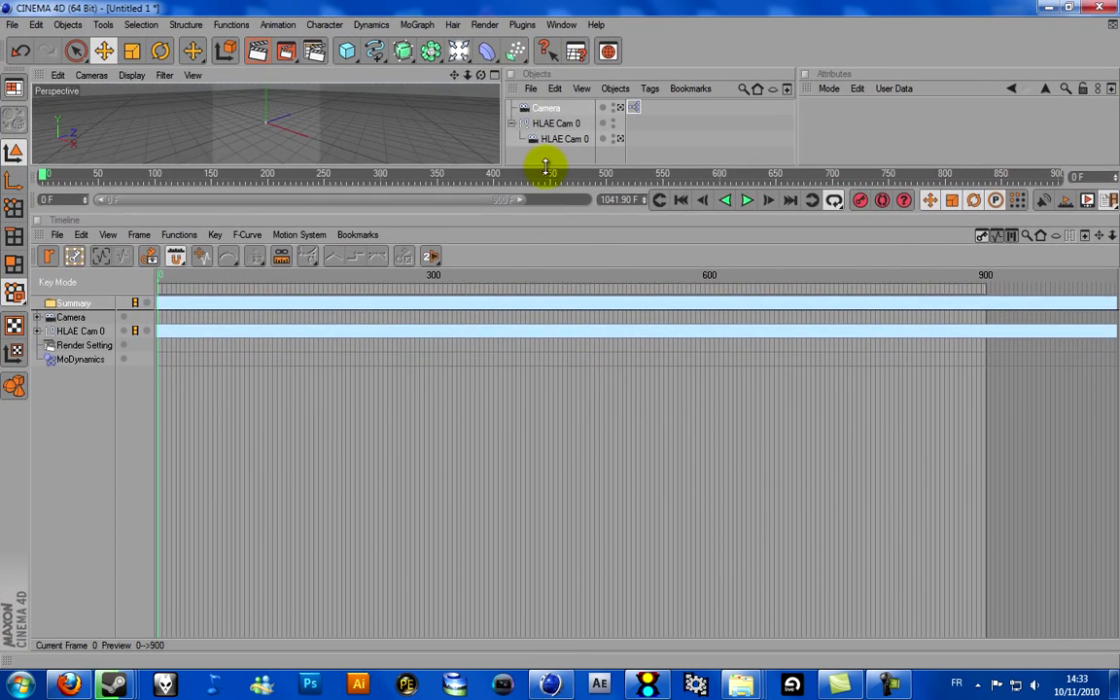
click(107, 236)
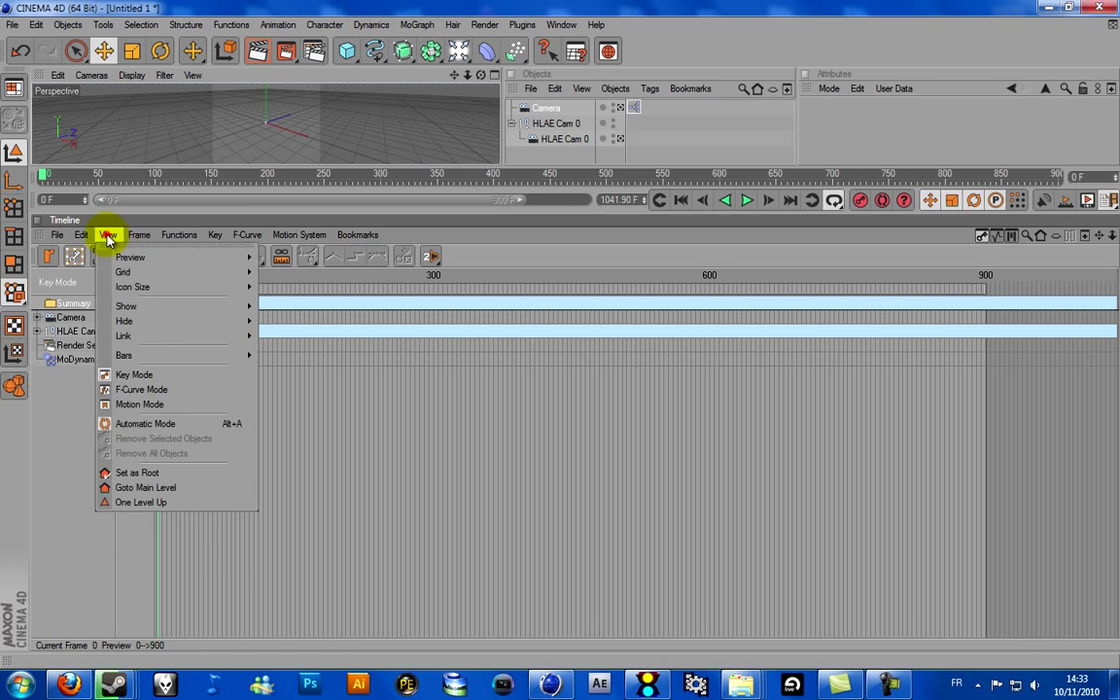
click(146, 390)
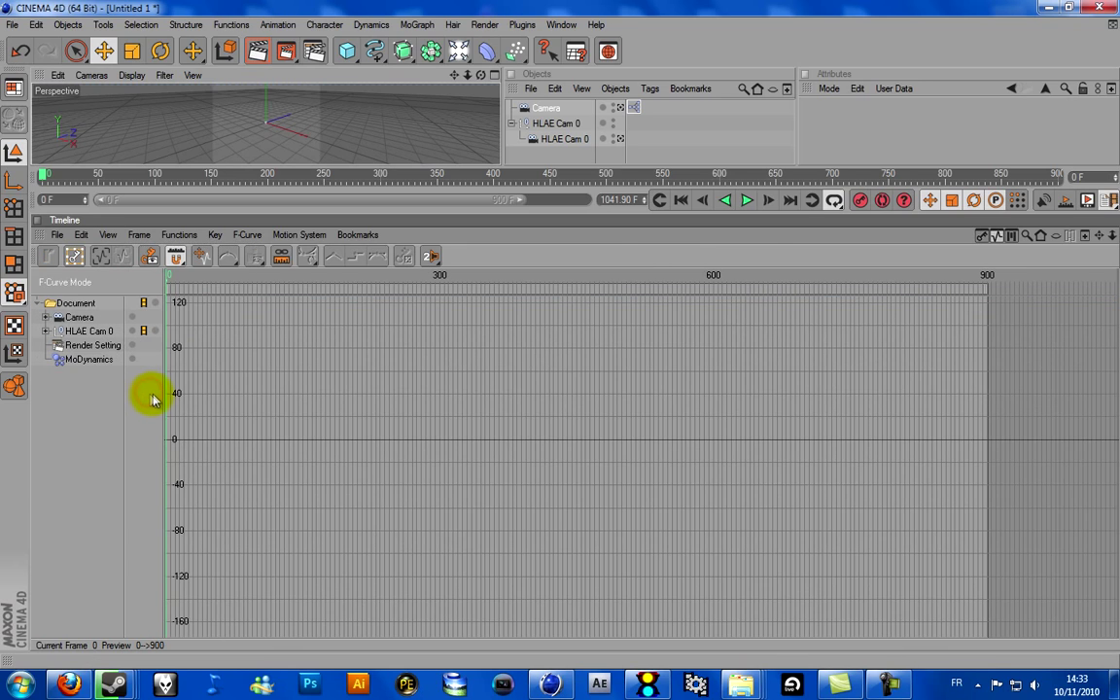
Show HLAE Cam 0's F-curves, select the Camera, and move the current frame to 4
click(86, 331)
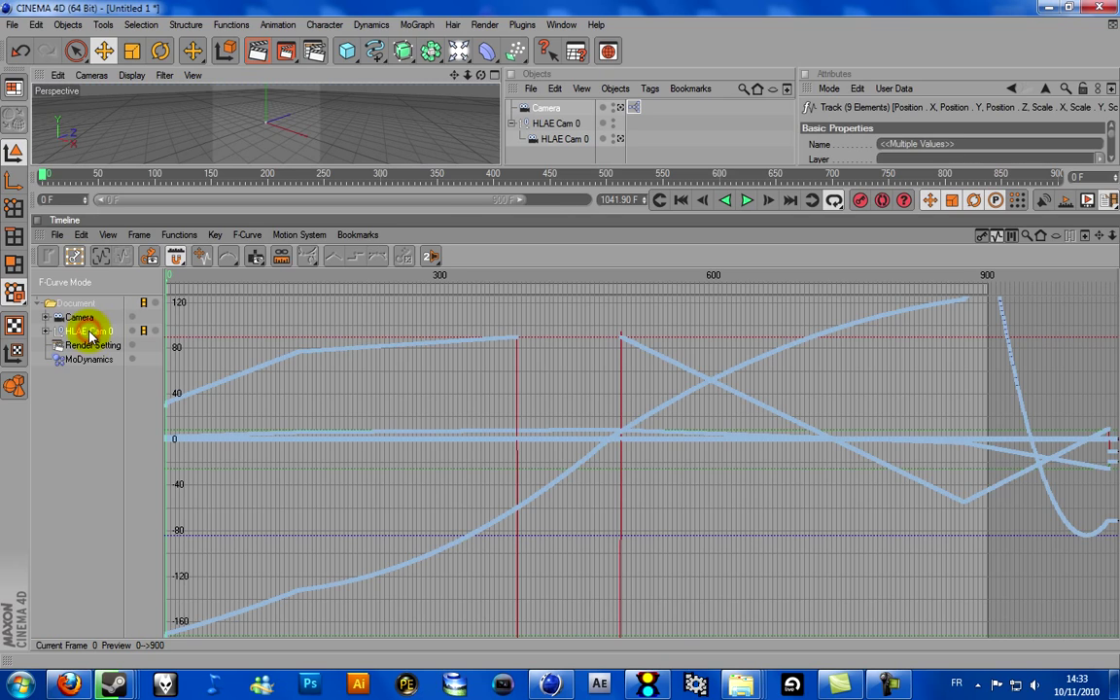
click(540, 108)
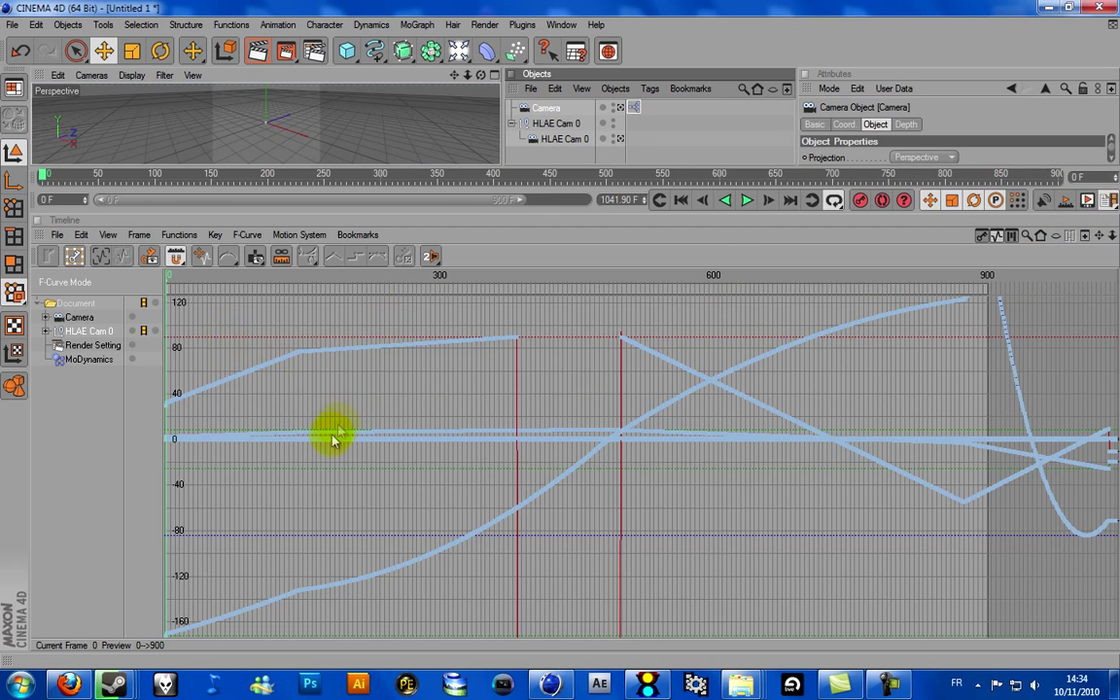
mouse_move(302, 356)
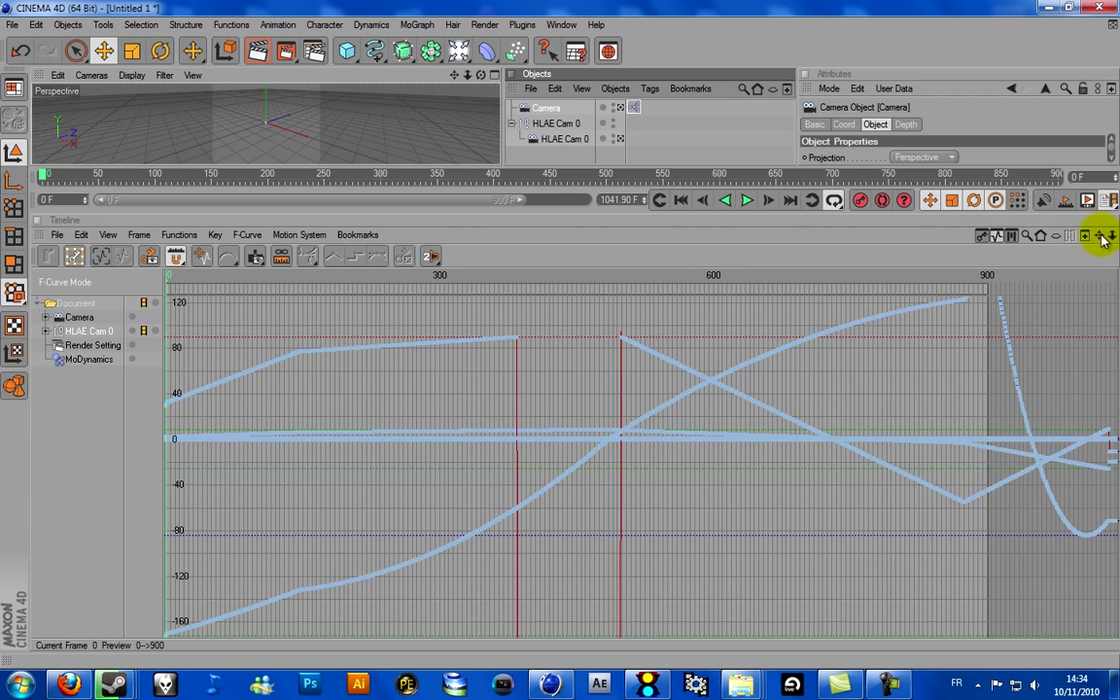
scroll(562, 339, up, 5)
scroll(561, 338, up, 10)
scroll(561, 338, up, 4)
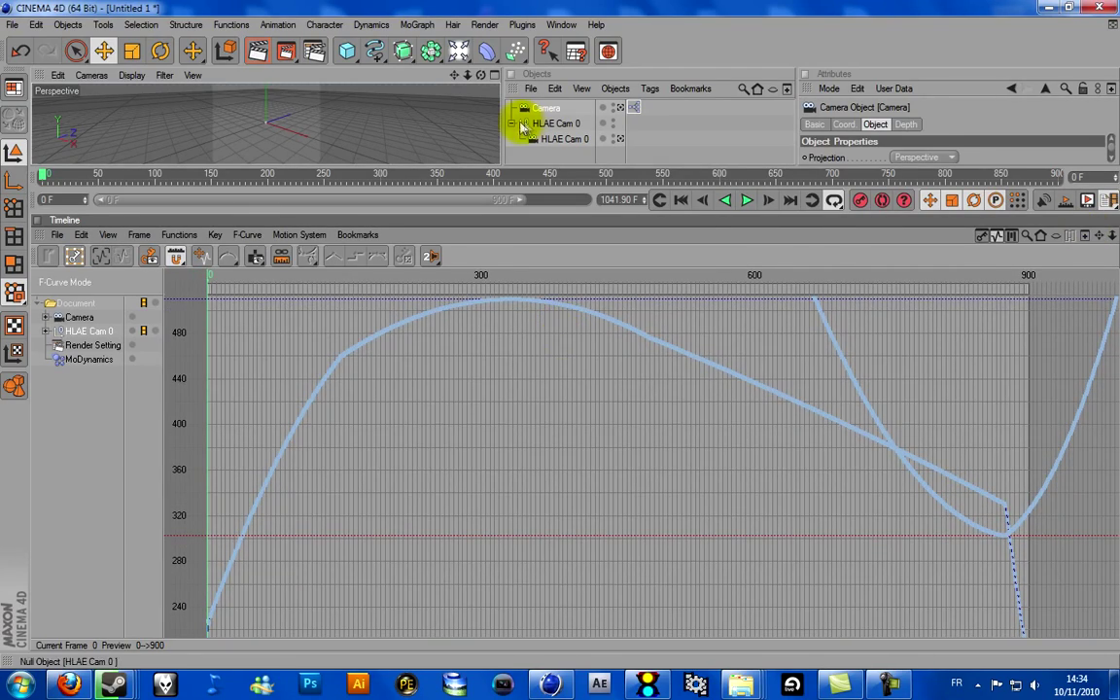
click(210, 277)
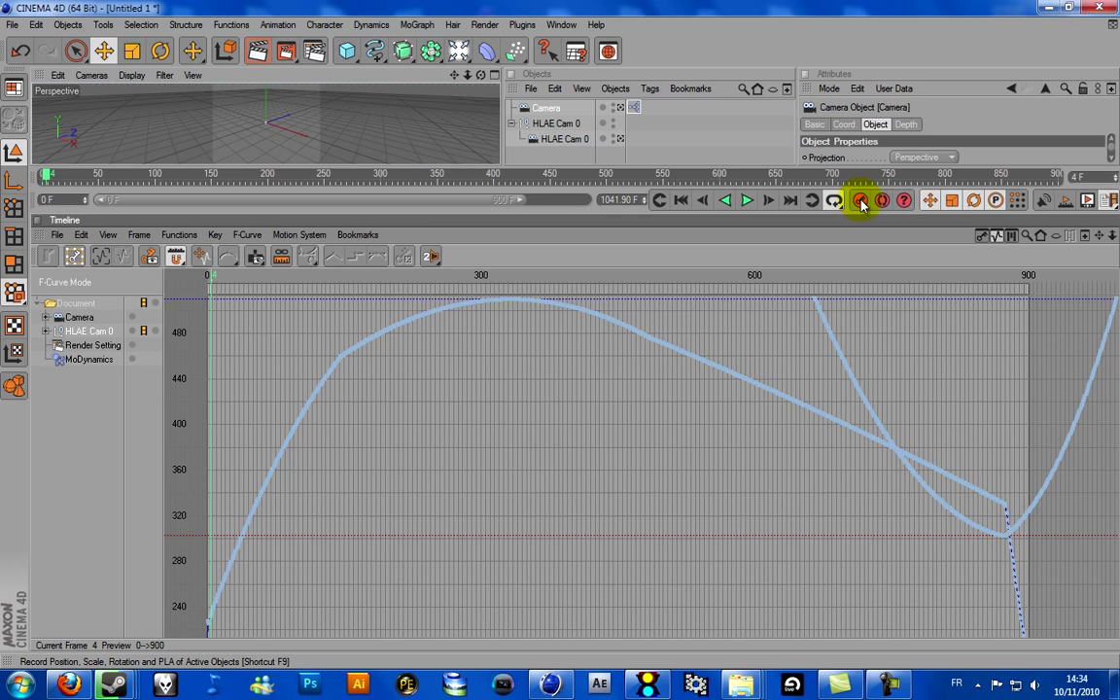
Record a Camera keyframe at frame 4, then scrub through frames 146, 485 and 874
click(862, 202)
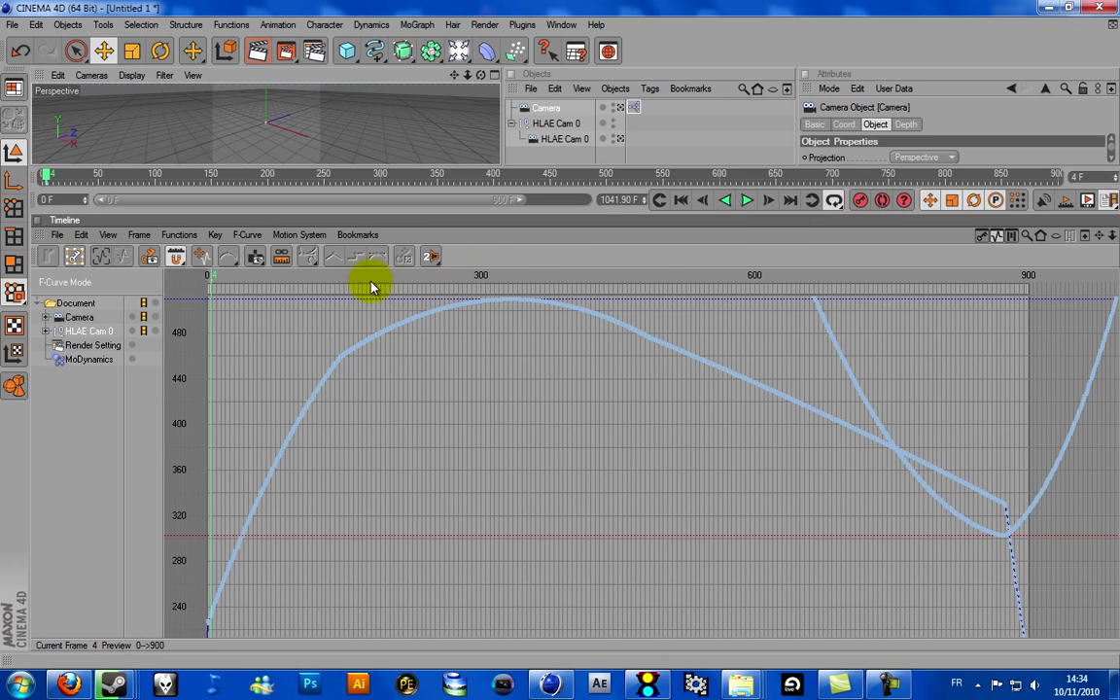
drag(336, 281, 343, 281)
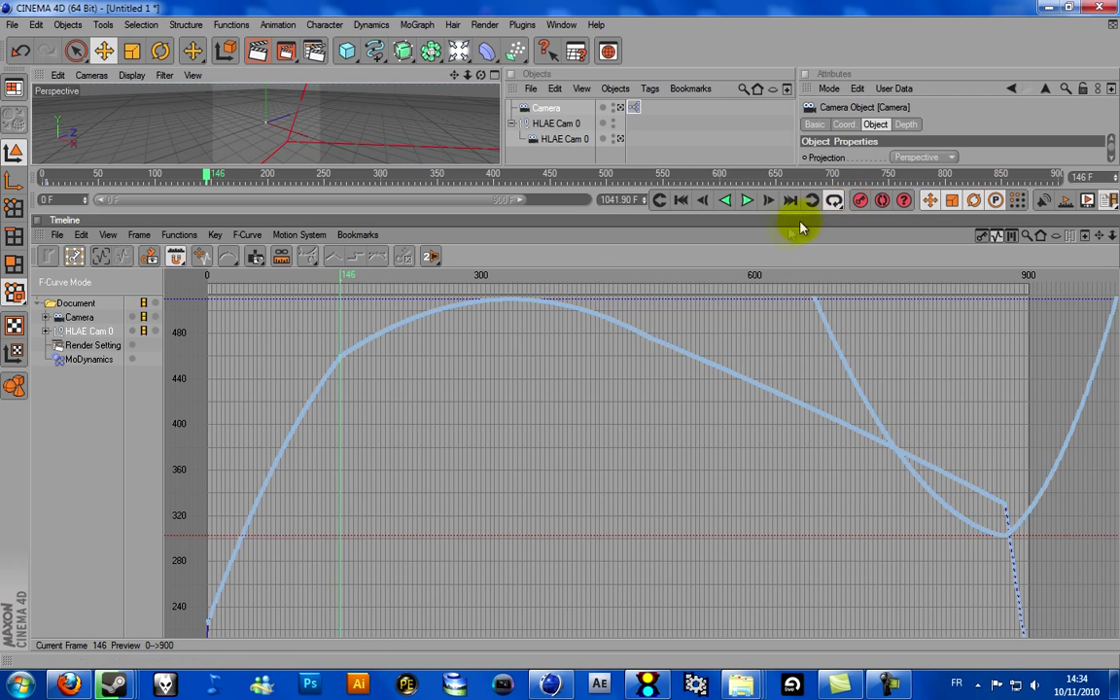
scroll(562, 332, up, 5)
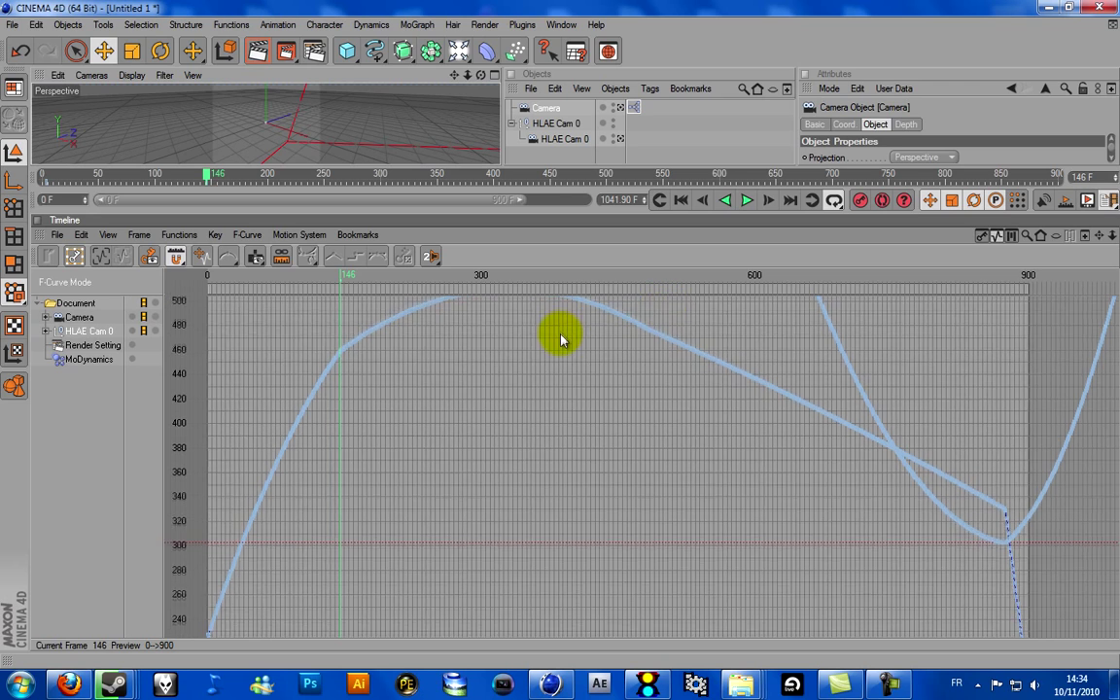
click(648, 278)
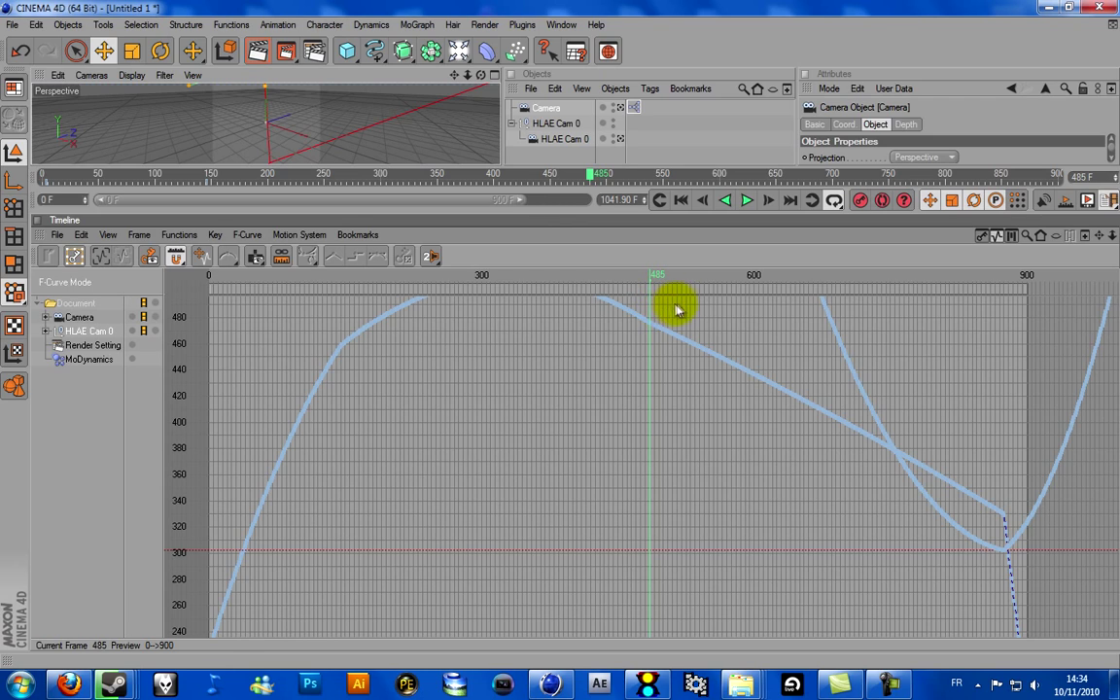
mouse_move(669, 328)
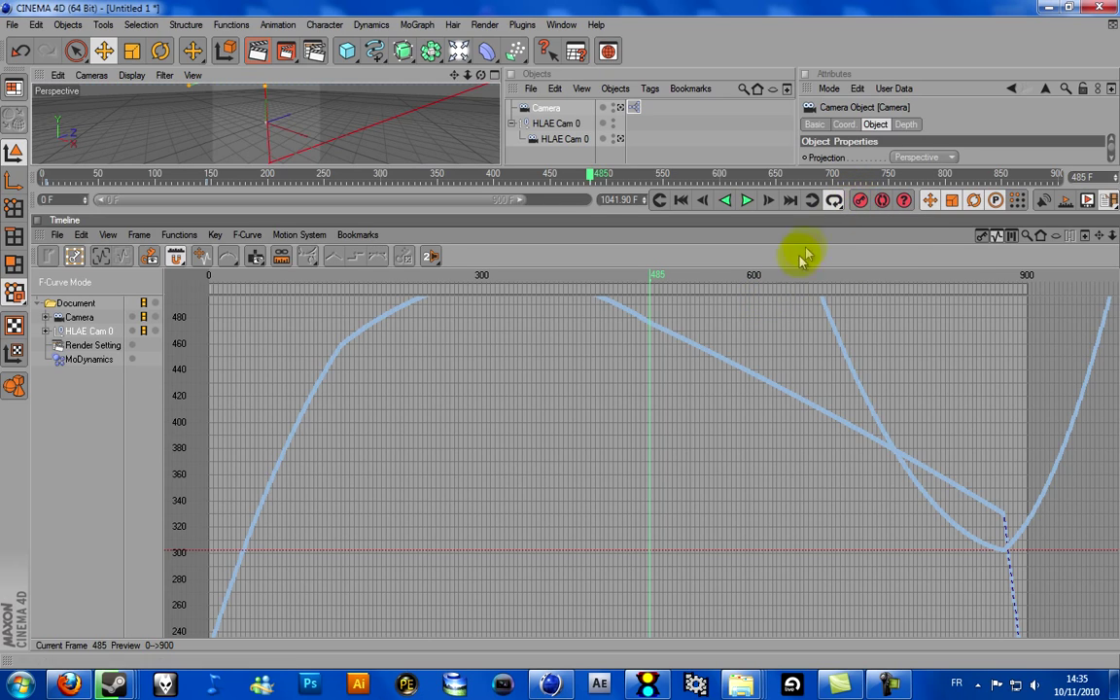
drag(992, 281, 1002, 281)
Enable Autokeying, record a Camera keyframe at frame 1032, and select the Camera
click(860, 199)
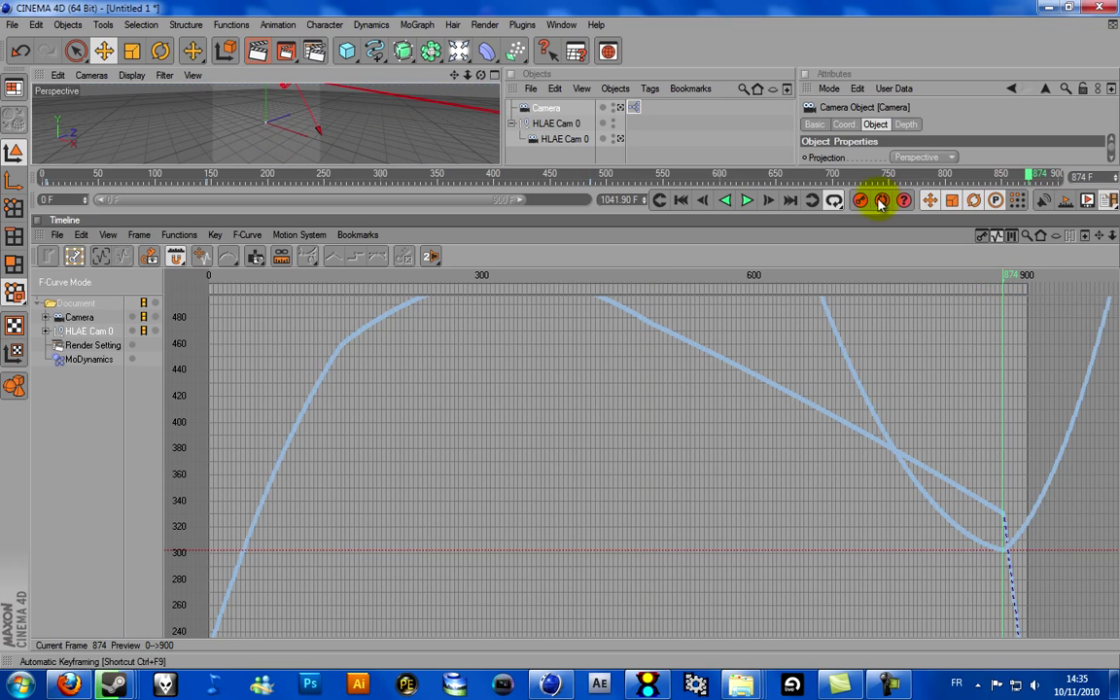
drag(1099, 242, 560, 338)
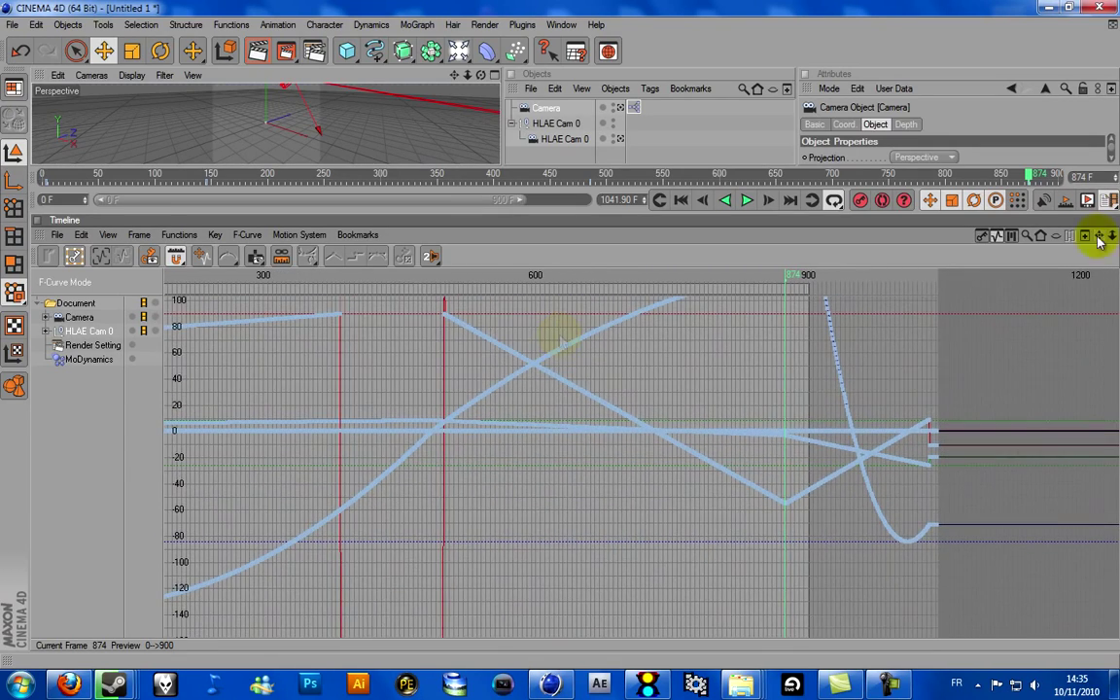
drag(924, 279, 931, 280)
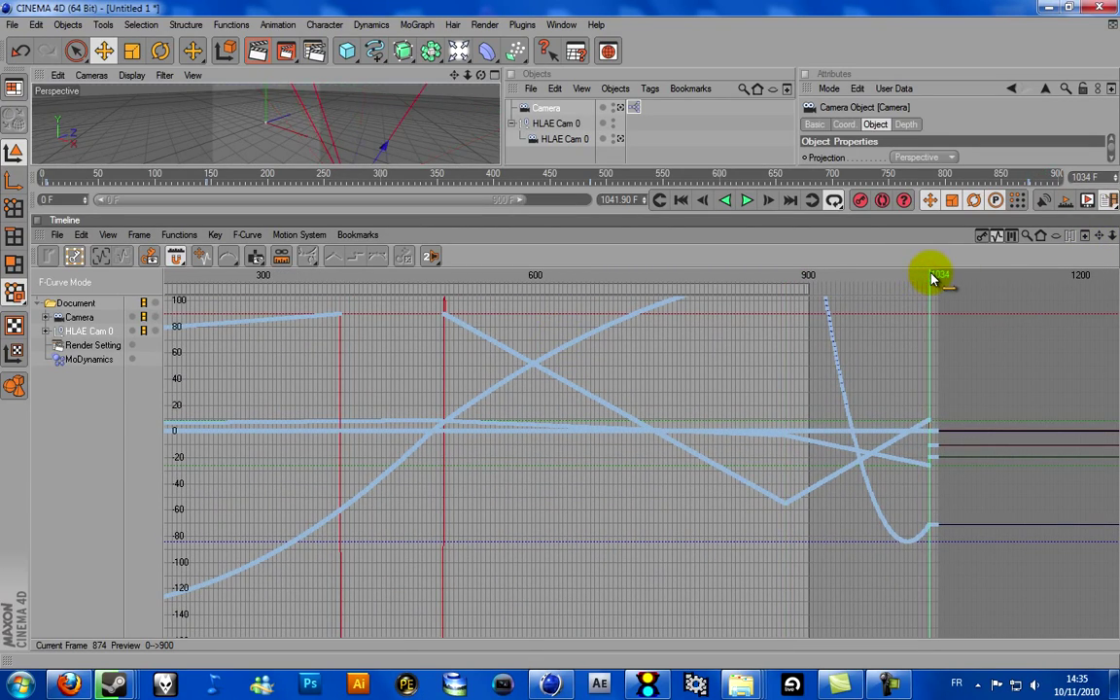
click(859, 199)
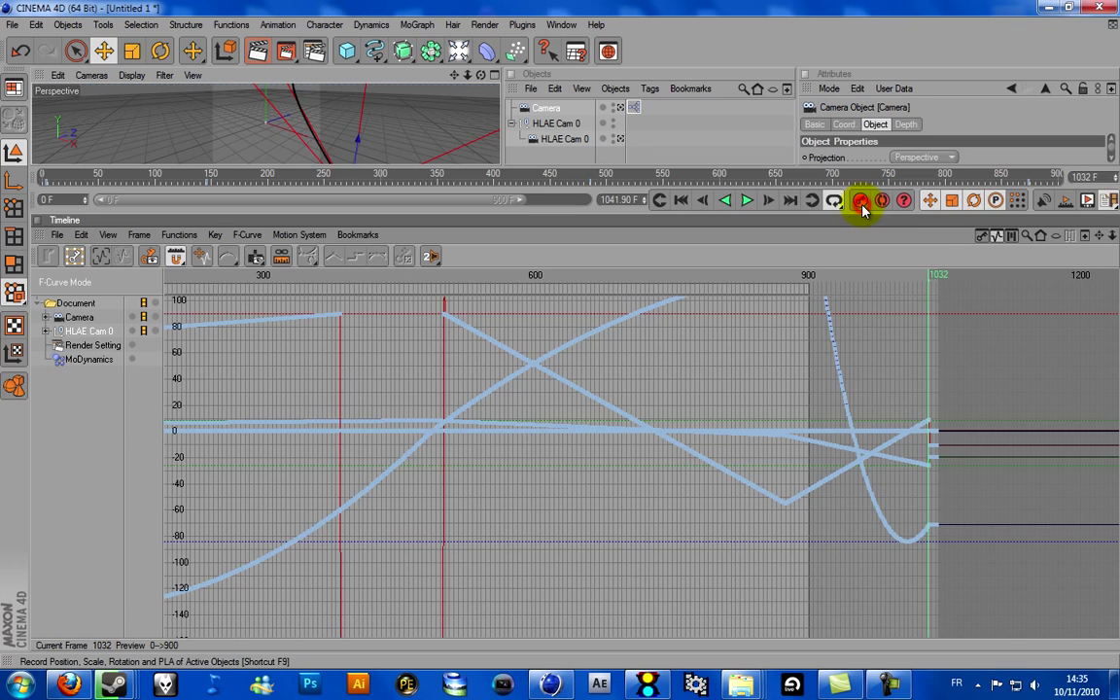
click(550, 109)
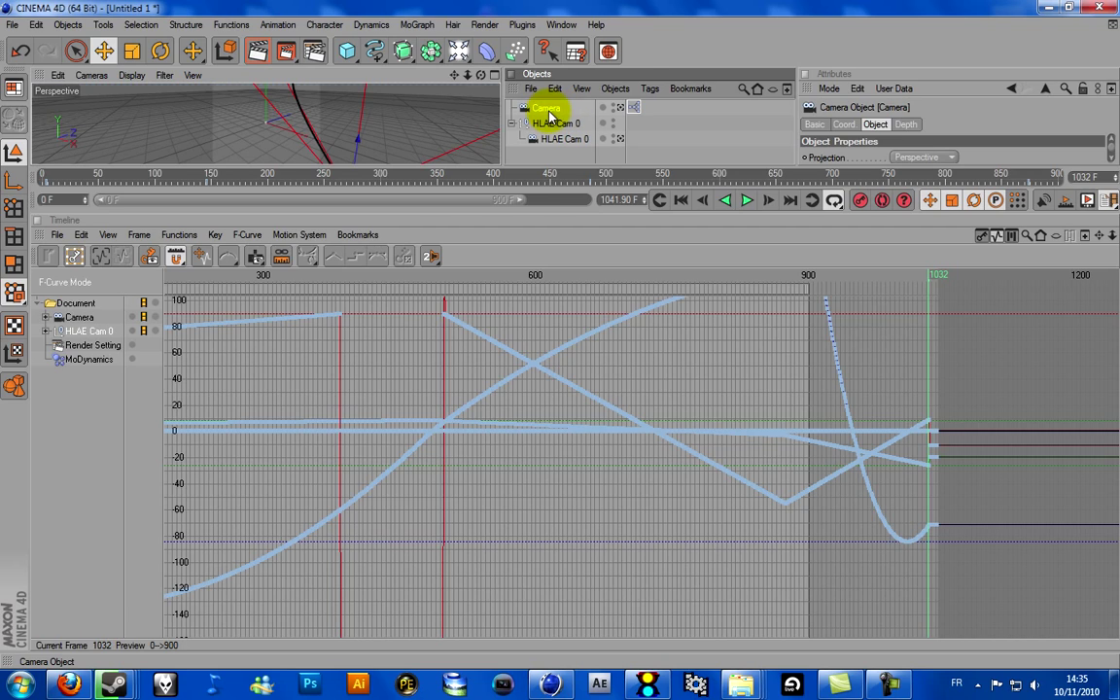
click(522, 26)
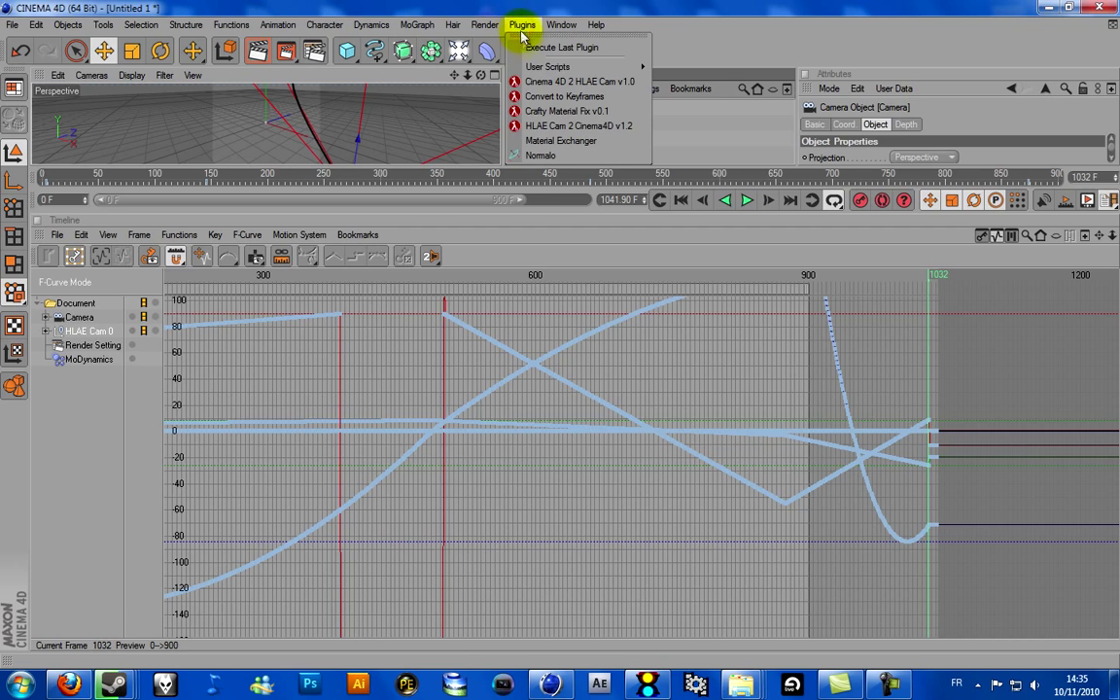
Export the camera with Cinema 4D 2 HLAE Cam v1.0 as smoothcampath.bvh on DATA (D:)
click(550, 82)
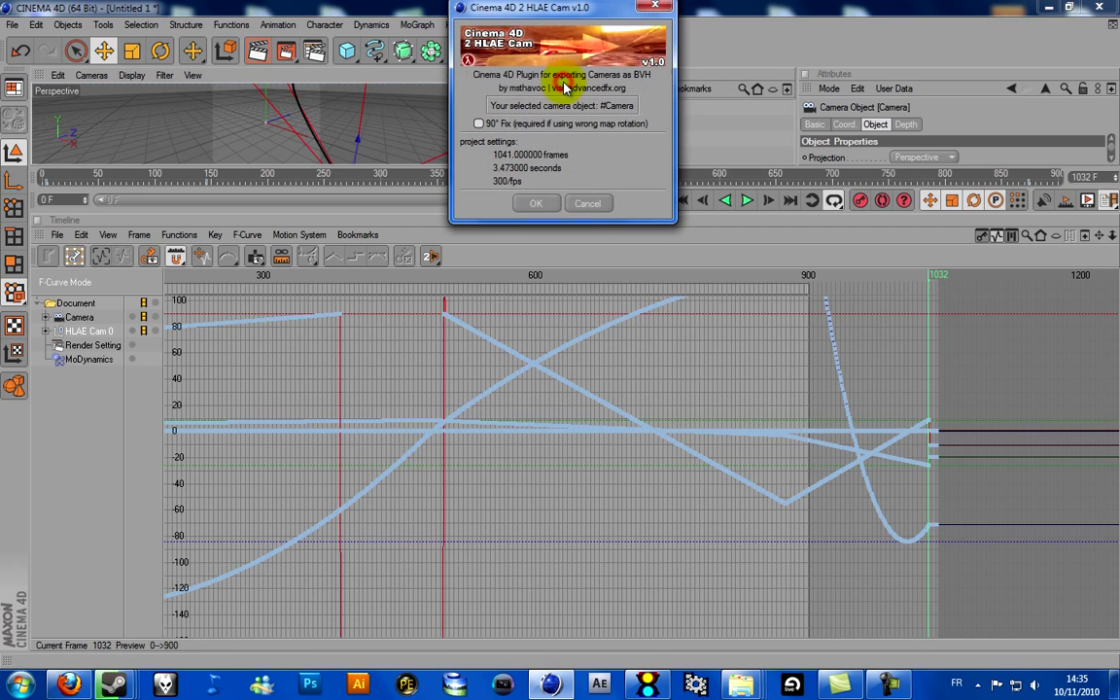
click(540, 201)
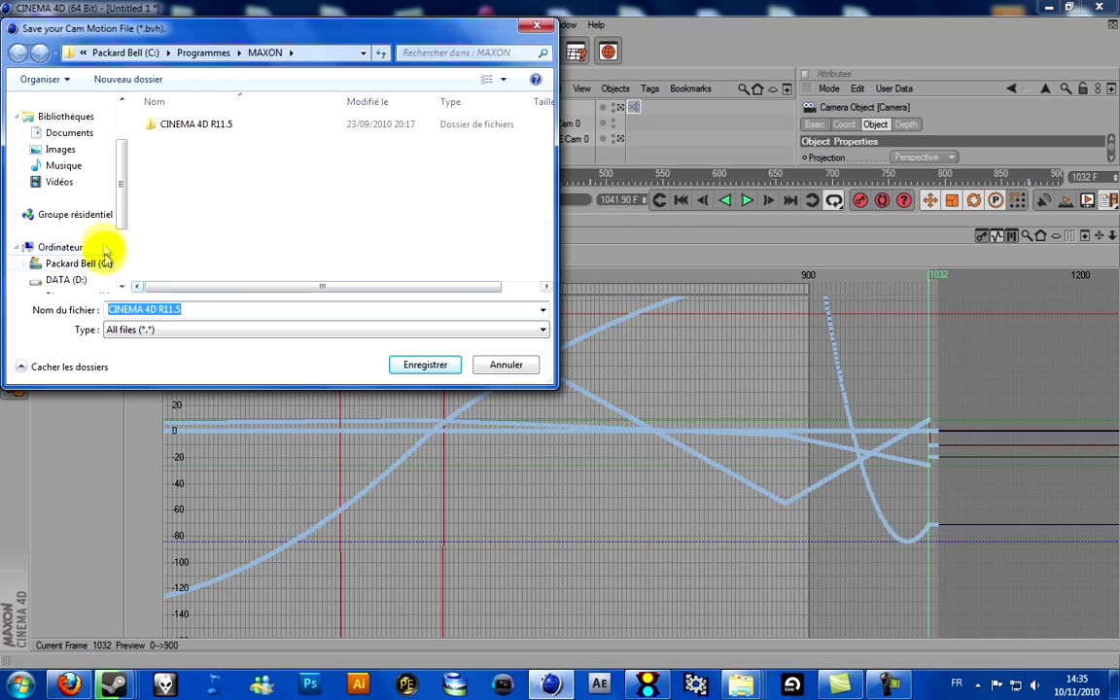
drag(123, 215, 121, 223)
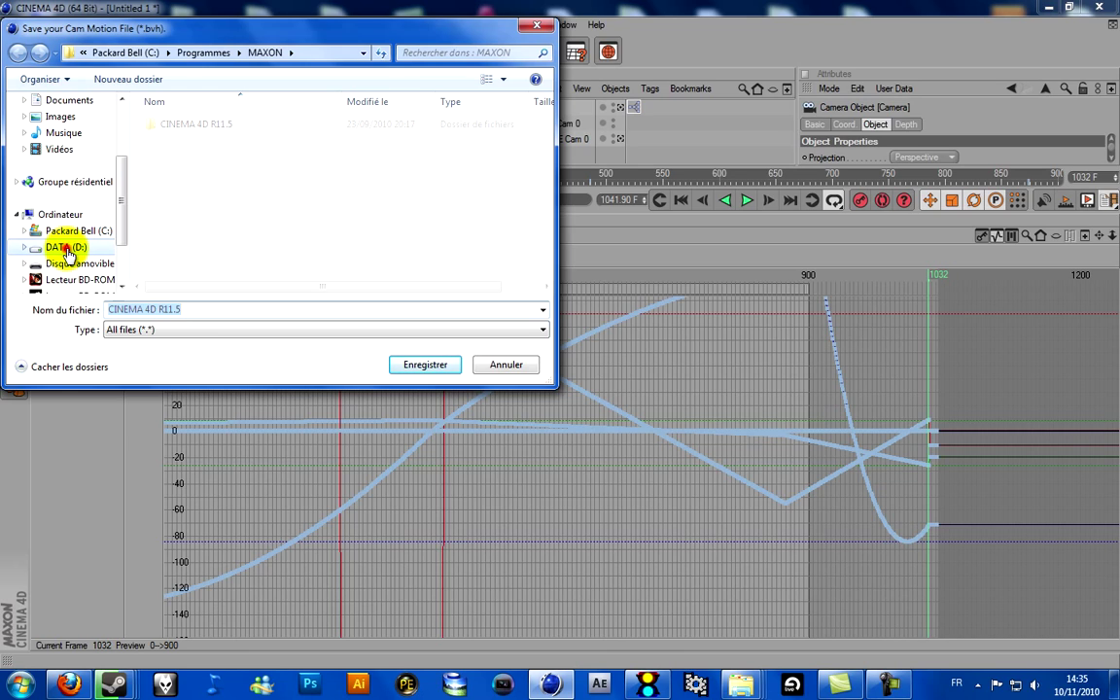
click(67, 247)
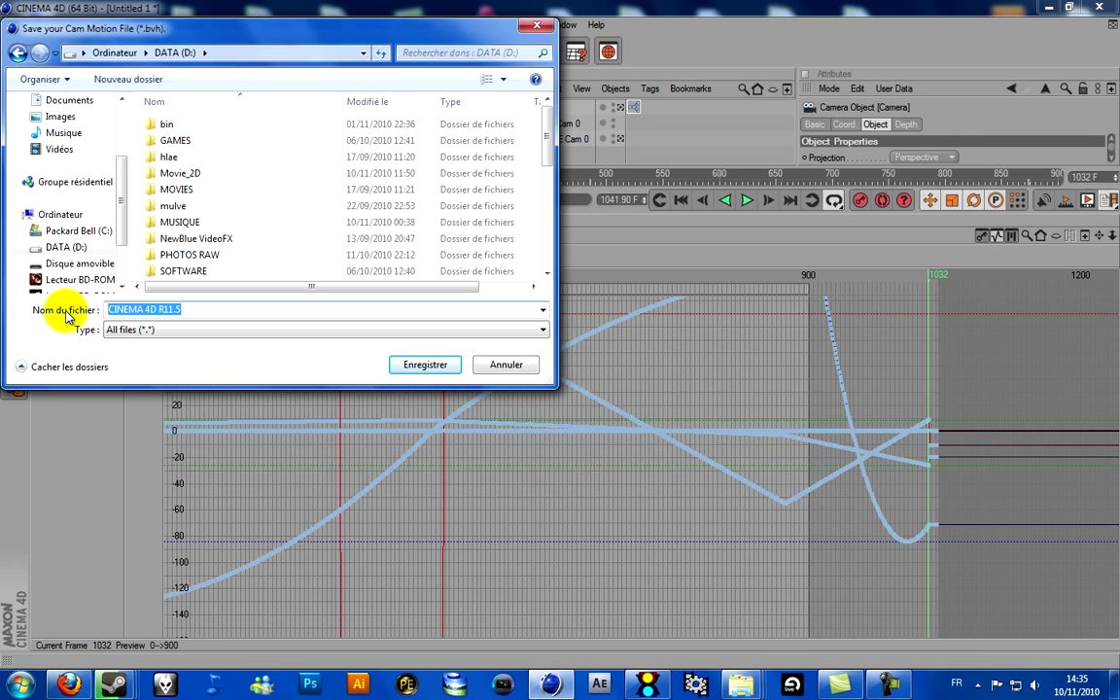
text(smooth)
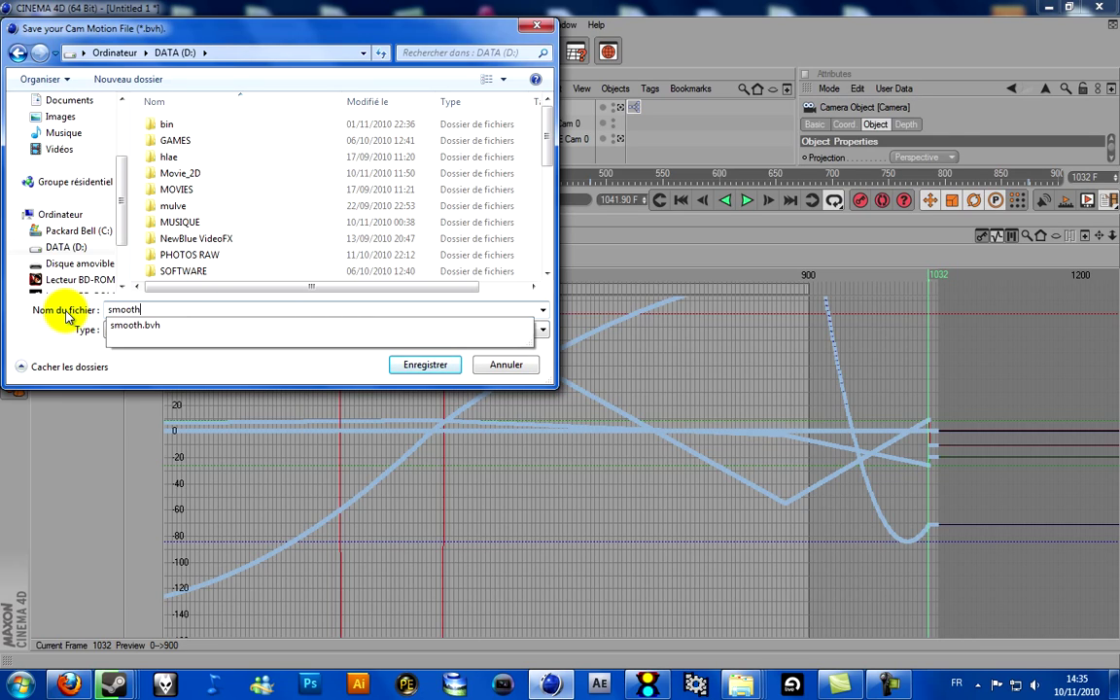
text(campath)
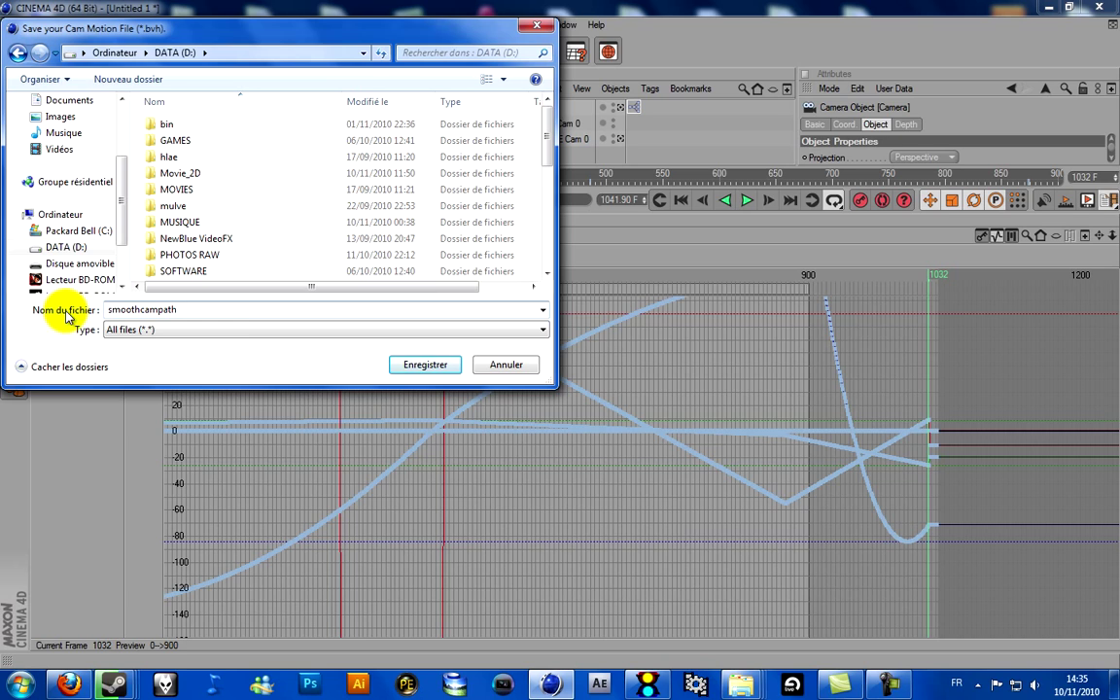
click(423, 364)
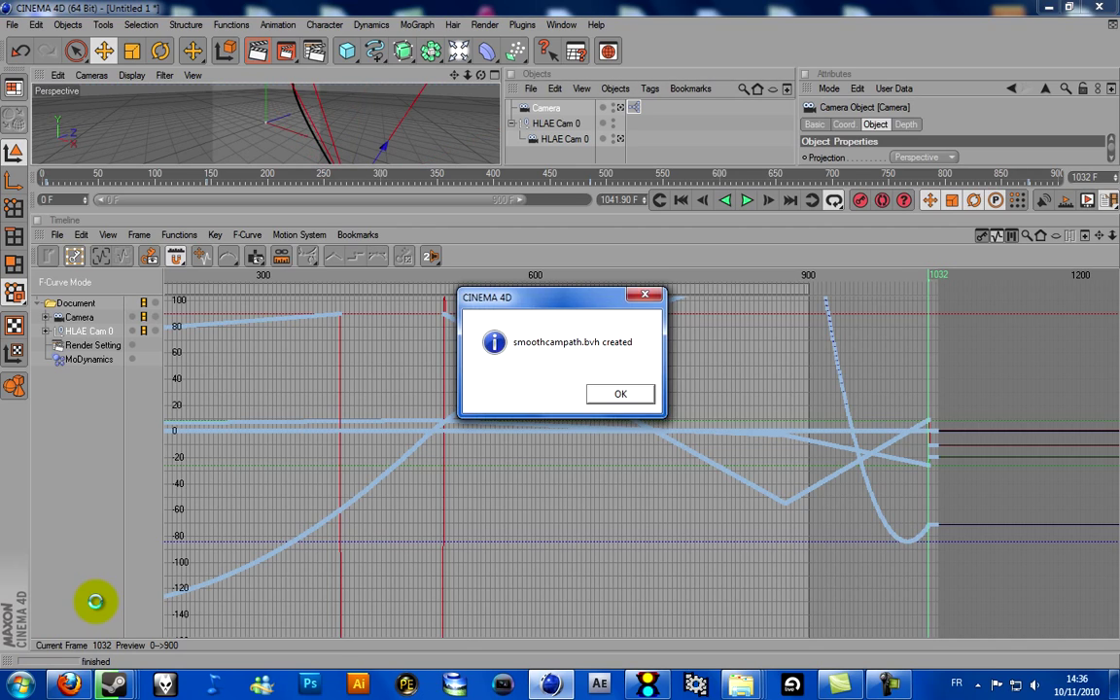
click(634, 393)
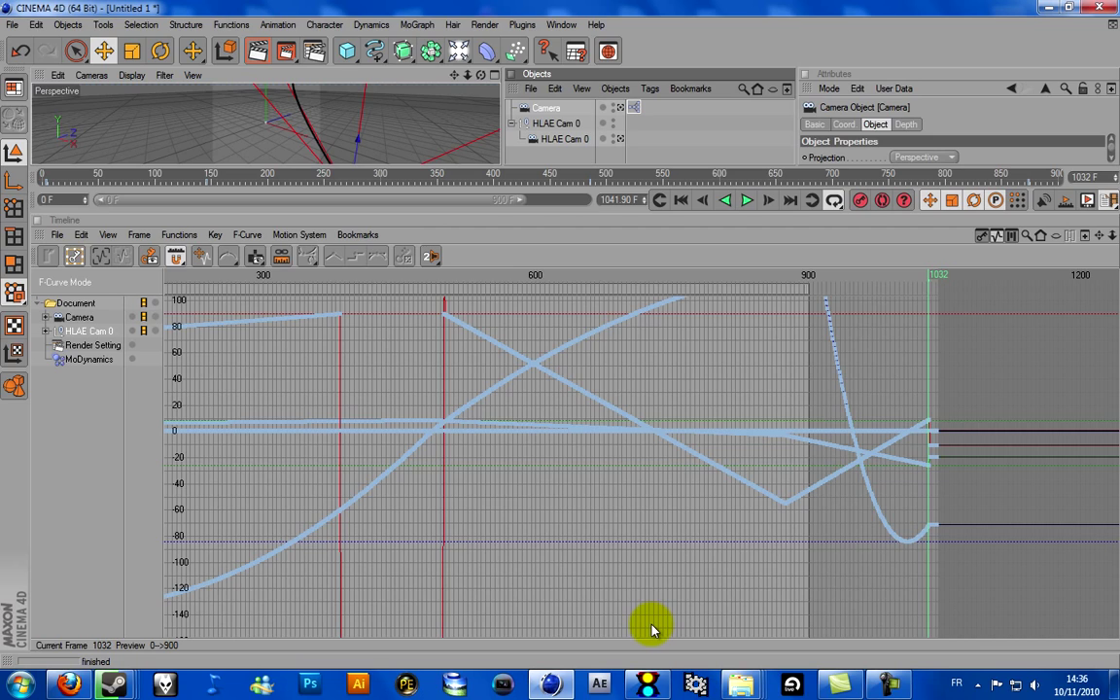
In HLAE, set the 018:26:31 CAMPATH event's flags to 0, then select mirv_recordmovie_start
click(643, 687)
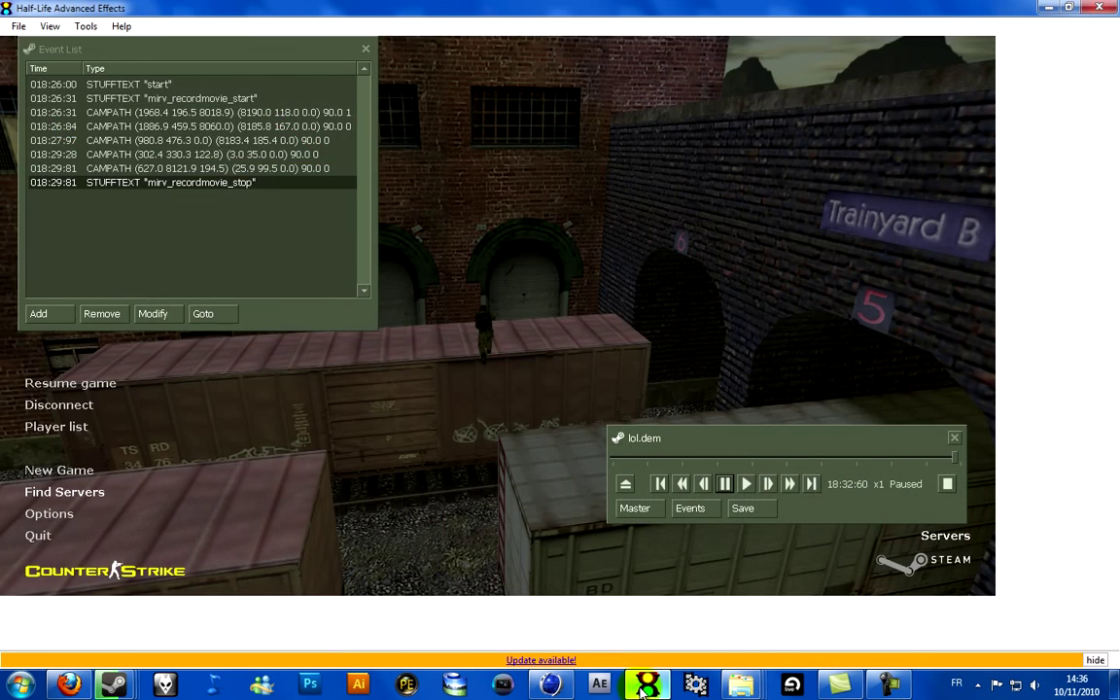
click(219, 113)
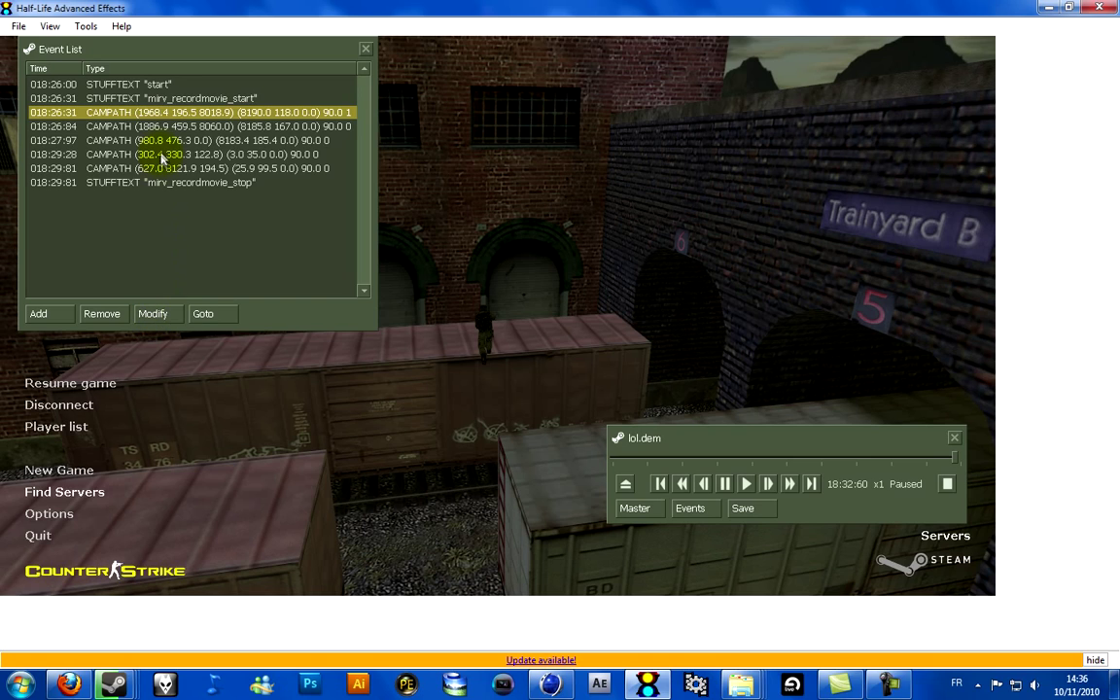
click(153, 313)
text(0)
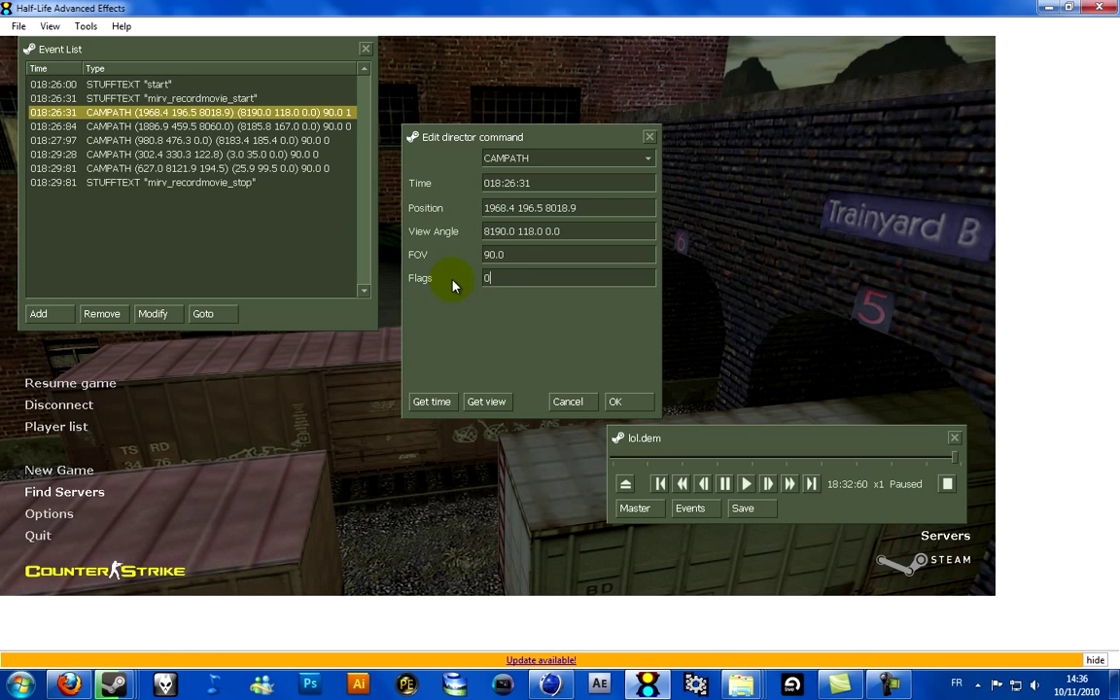
click(614, 402)
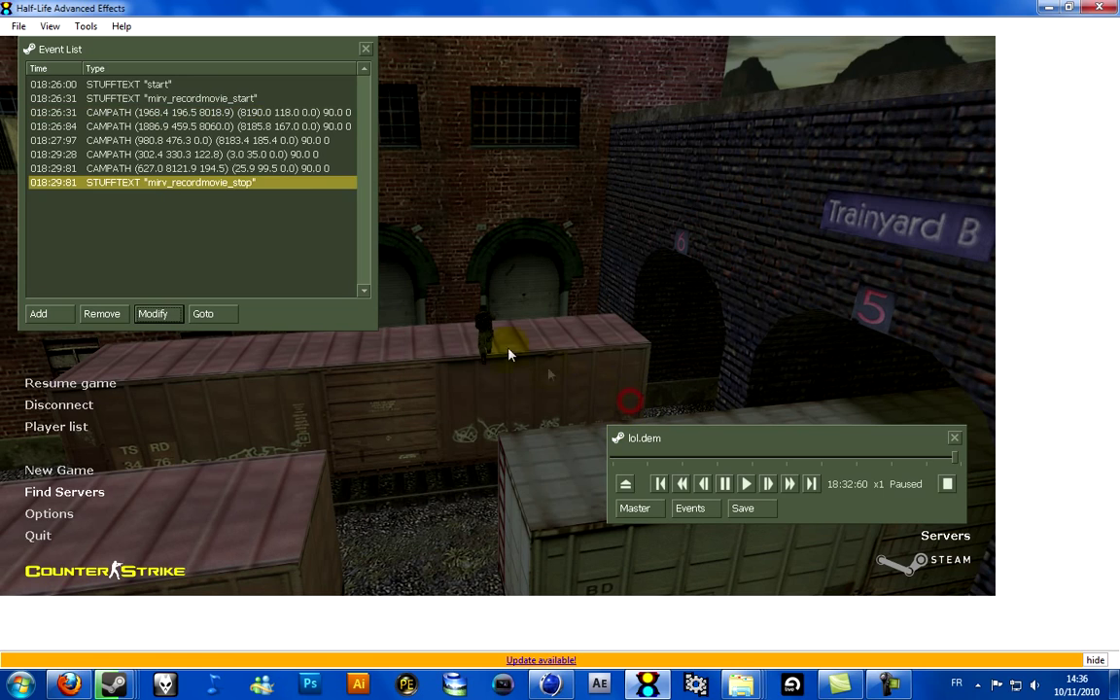
click(208, 98)
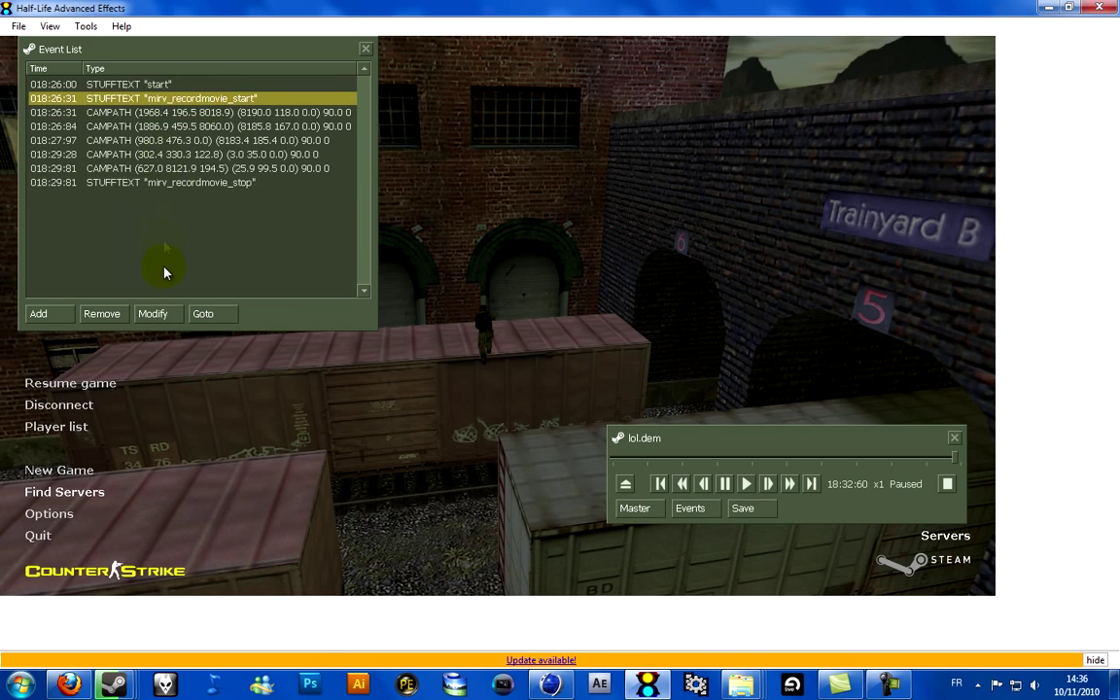
click(152, 316)
Change the STUFFTEXT command from mirv_recordmovie_start to mirv_camimport_load "D:/smoothcampath.bvh"
click(613, 210)
drag(596, 210, 510, 211)
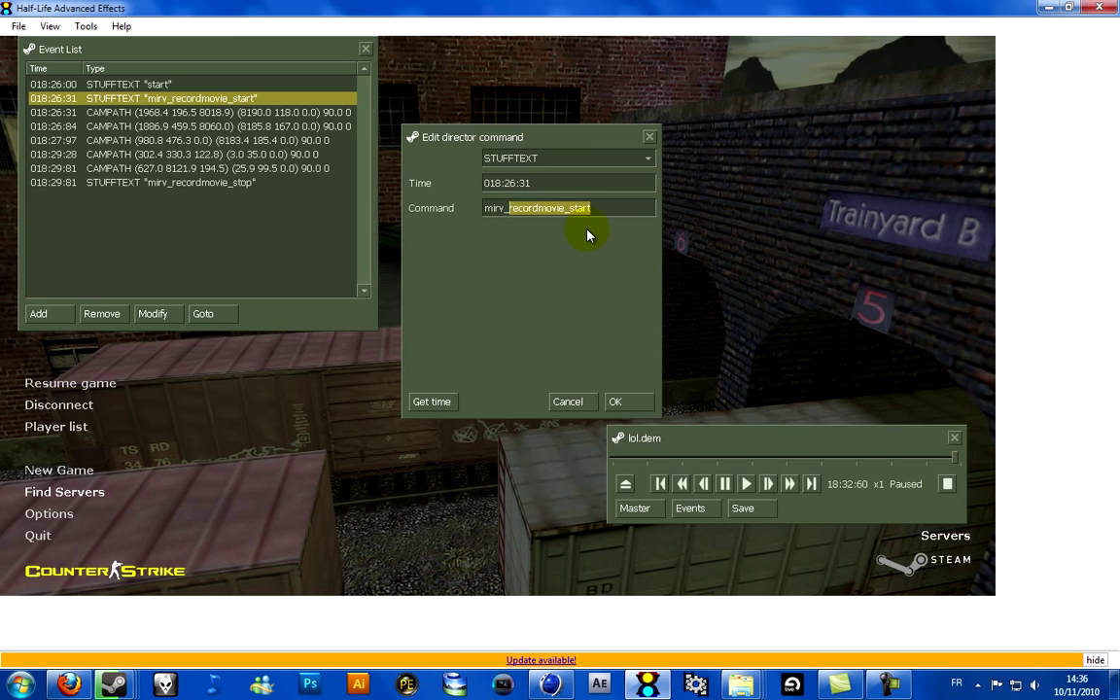
text(camex)
key(BackSpace)
key(BackSpace)
text(import_load 1)
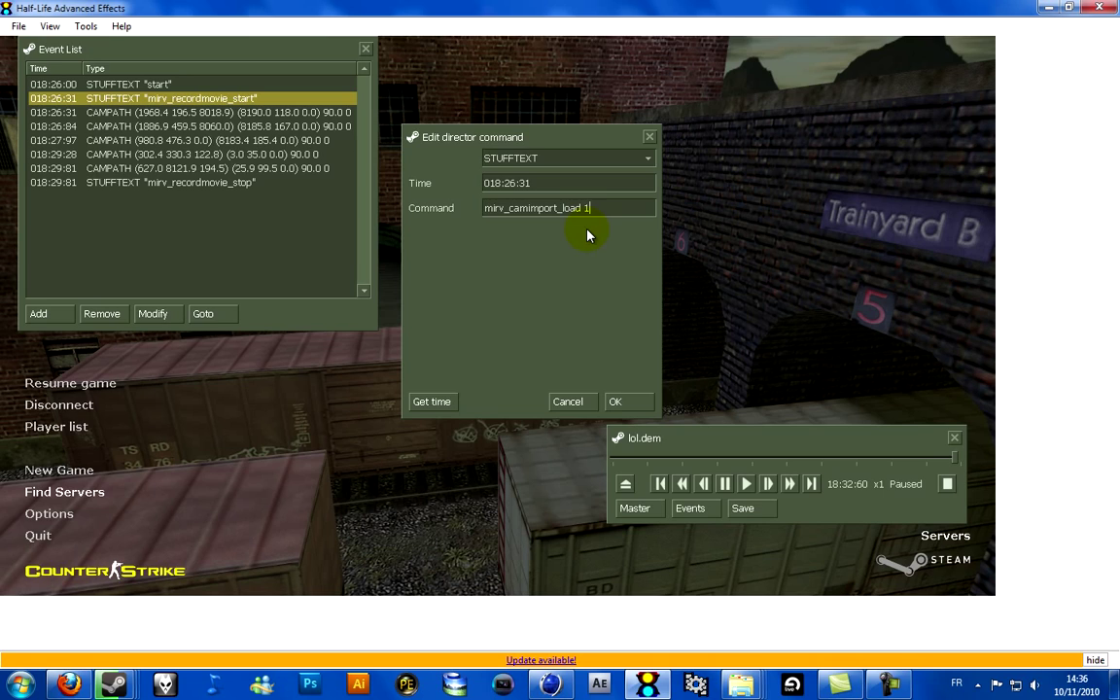
click(596, 213)
key(BackSpace)
text(")
text(D:/smoothcampath.bvh)
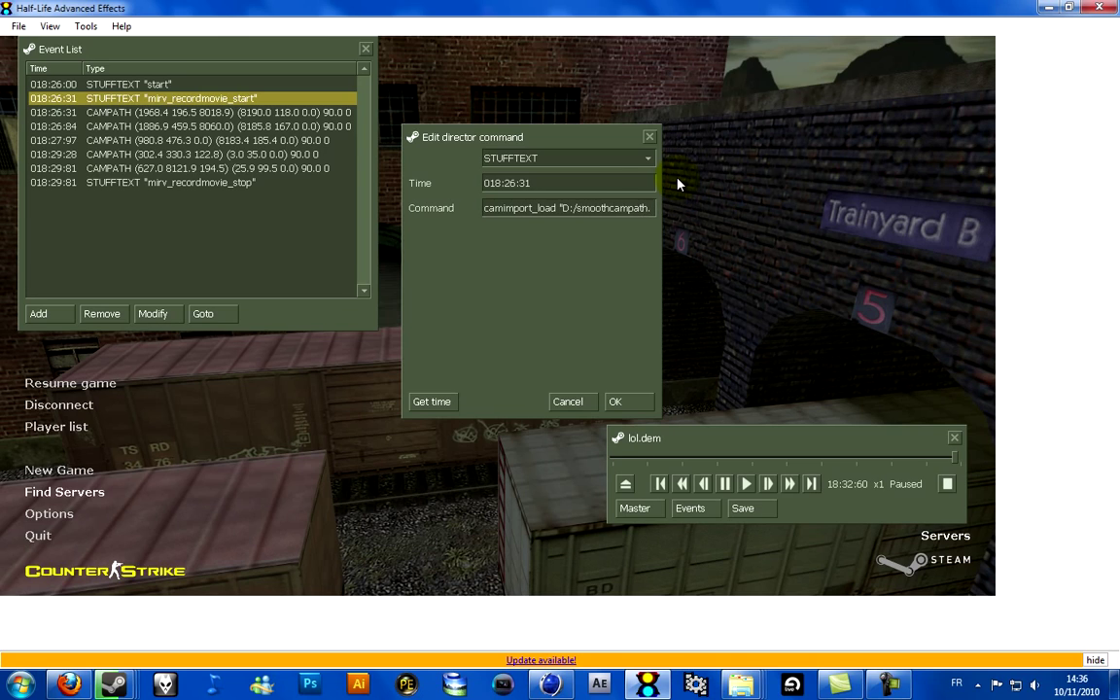